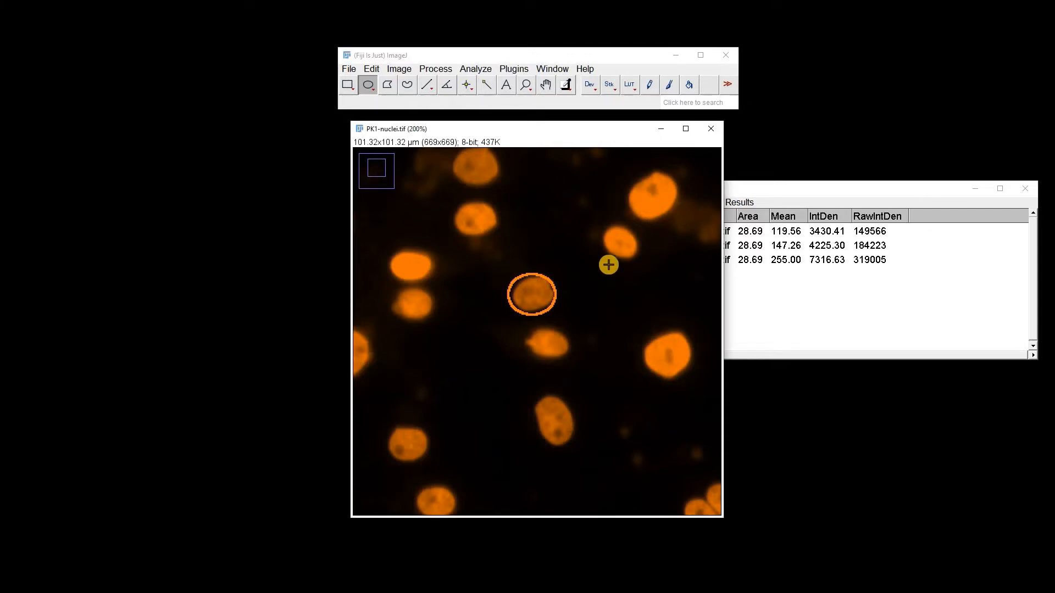
Measure the whole image, including objects and background.
{"action": "key", "text": "minus"}
{"action": "key", "text": "minus"}
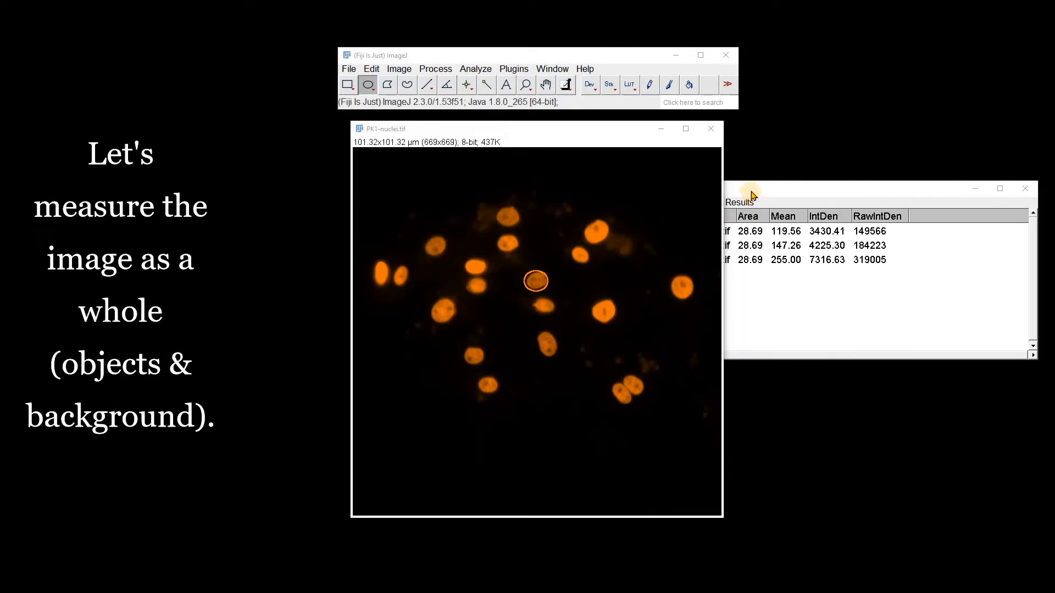
{"action": "left_click", "coordinate": [753, 195]}
{"action": "key", "text": "ctrl+m"}
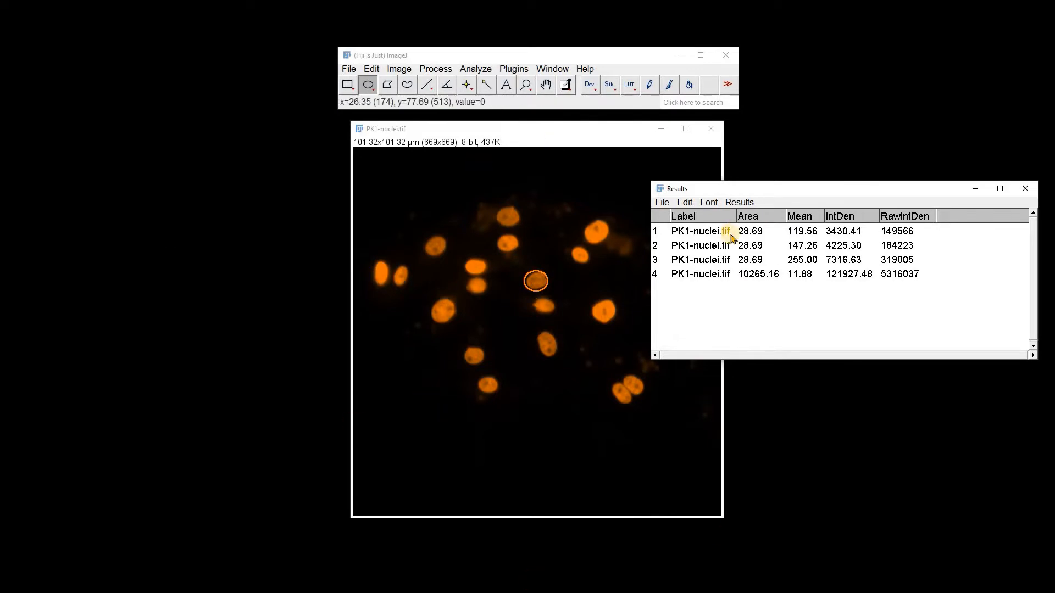
Open the Scale Bar tool and set its location to Lower Left, background None and colour Light Gray.
{"action": "left_click", "coordinate": [466, 71]}
{"action": "mouse_move", "coordinate": [525, 312]}
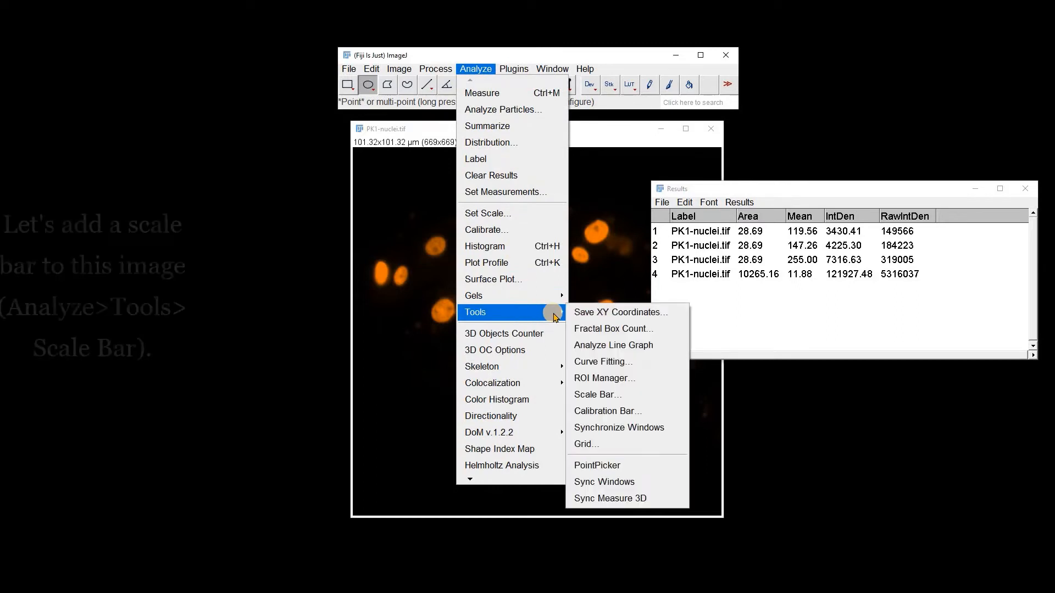
{"action": "left_click", "coordinate": [608, 393]}
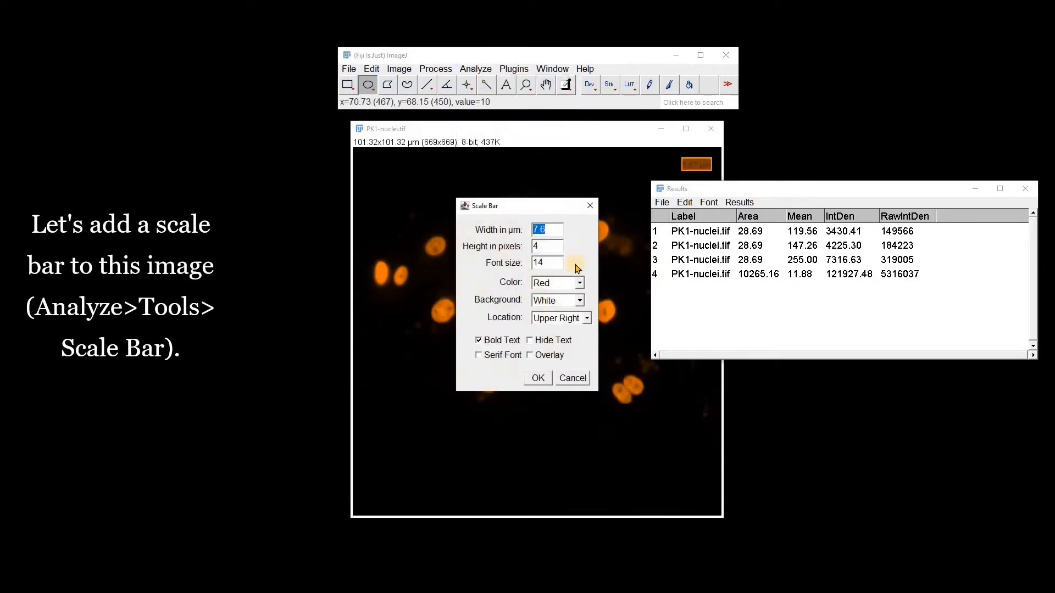
{"action": "left_click_drag", "start_coordinate": [530, 214], "coordinate": [544, 138]}
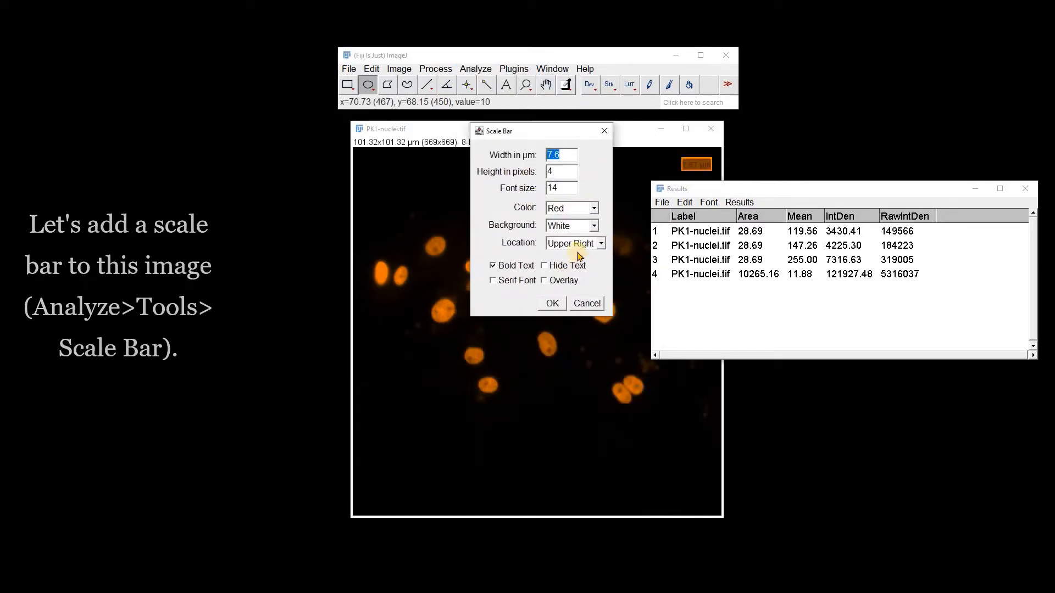
{"action": "left_click", "coordinate": [600, 245]}
{"action": "left_click", "coordinate": [570, 276]}
{"action": "left_click", "coordinate": [574, 226]}
{"action": "left_click", "coordinate": [554, 240]}
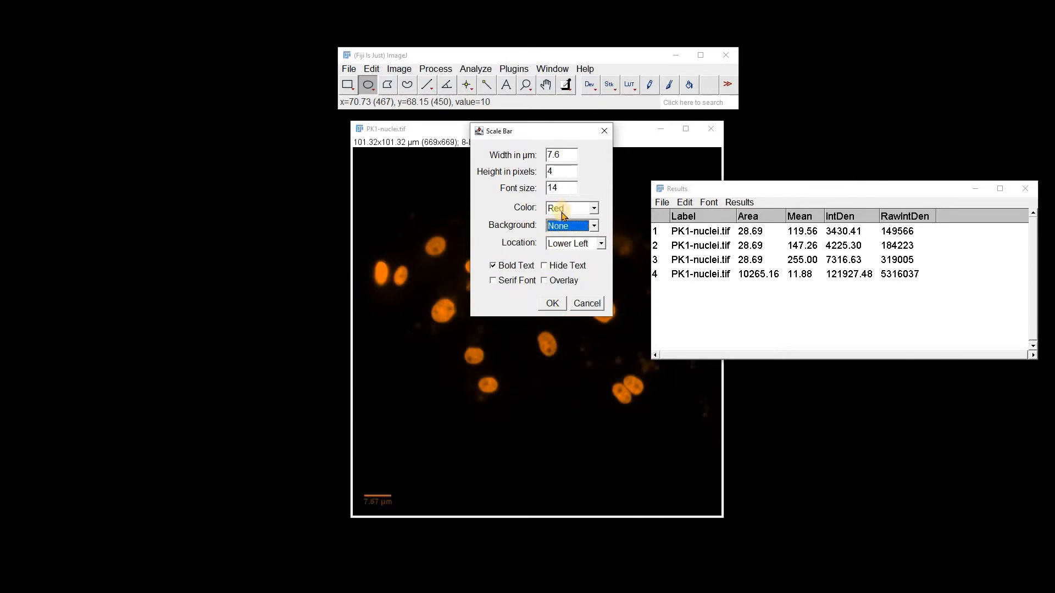
{"action": "left_click", "coordinate": [563, 214]}
{"action": "scroll", "coordinate": [571, 233], "scroll_direction": "up", "scroll_amount": 2}
{"action": "left_click", "coordinate": [569, 229]}
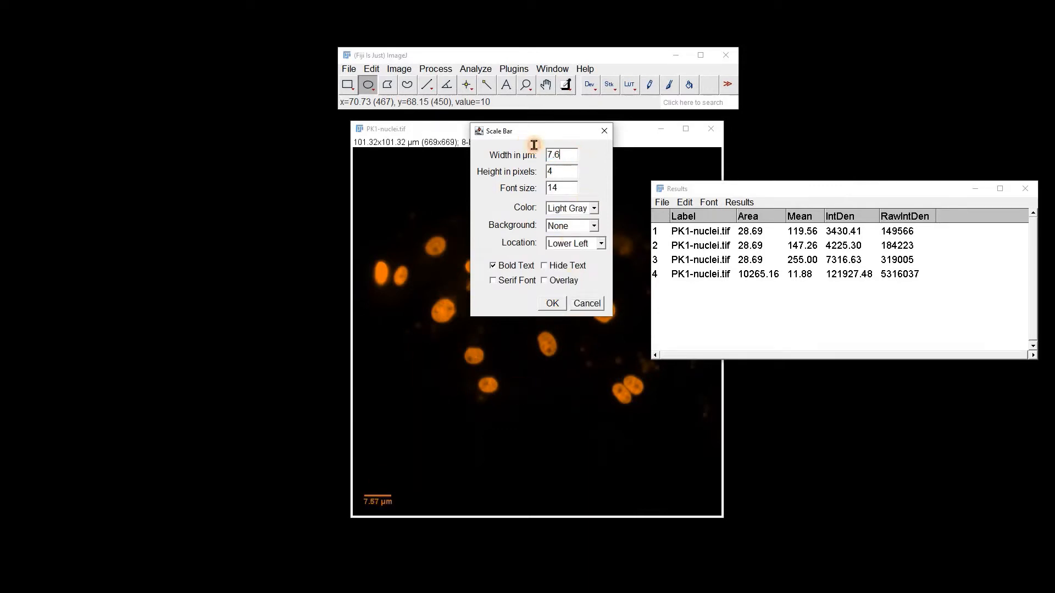
Set the scale bar width to 10 µm and add it to the image without overlay.
{"action": "key", "text": "BackSpace"}
{"action": "key", "text": "BackSpace"}
{"action": "key", "text": "BackSpace"}
{"action": "type", "text": "10"}
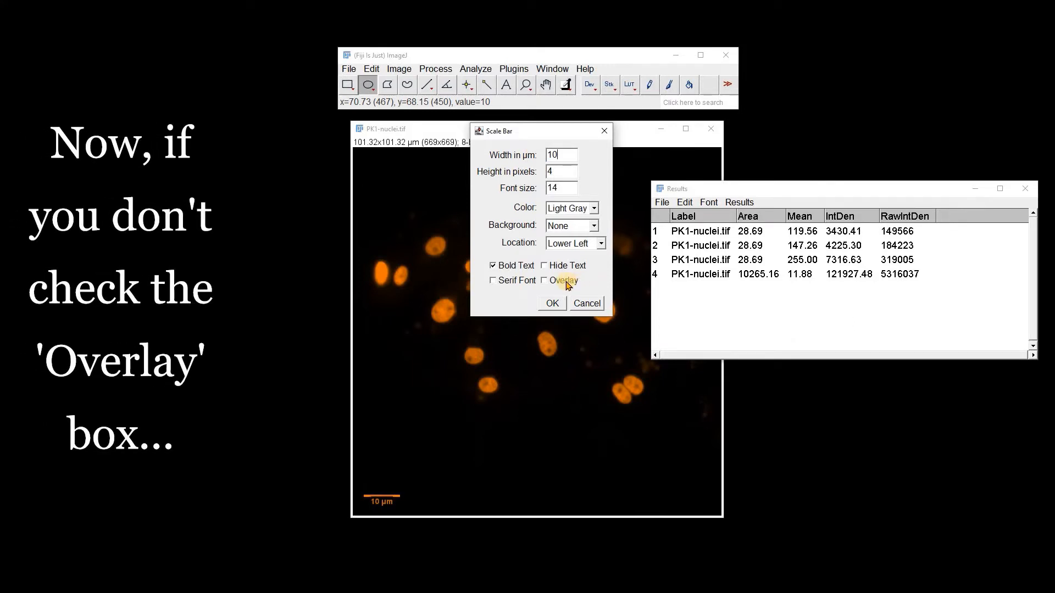
{"action": "left_click", "coordinate": [551, 303]}
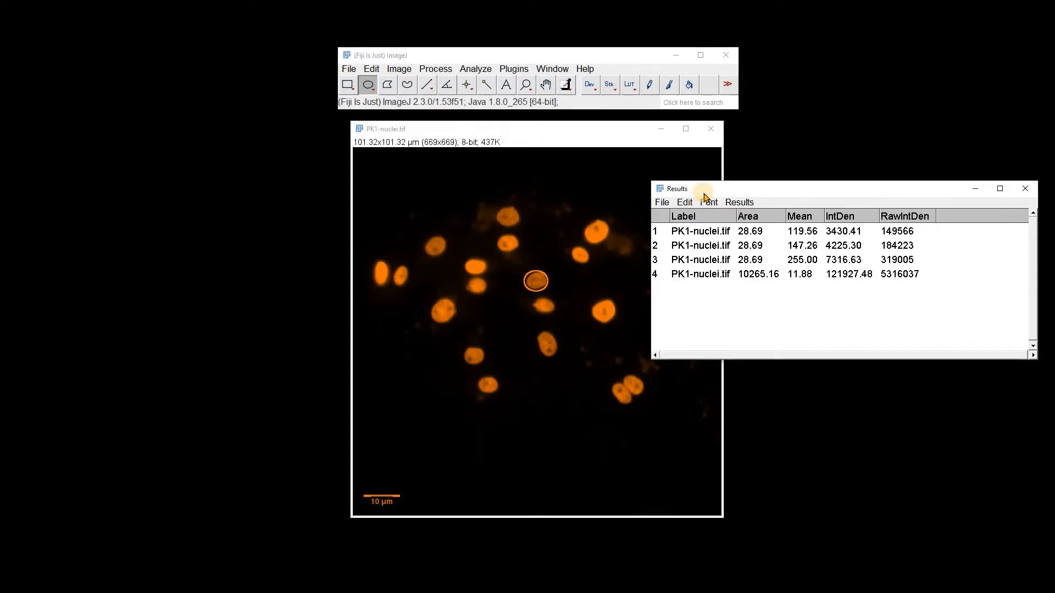
Measure the image again and try to hide the scale bar with Hide Overlay.
{"action": "key", "text": "ctrl+m"}
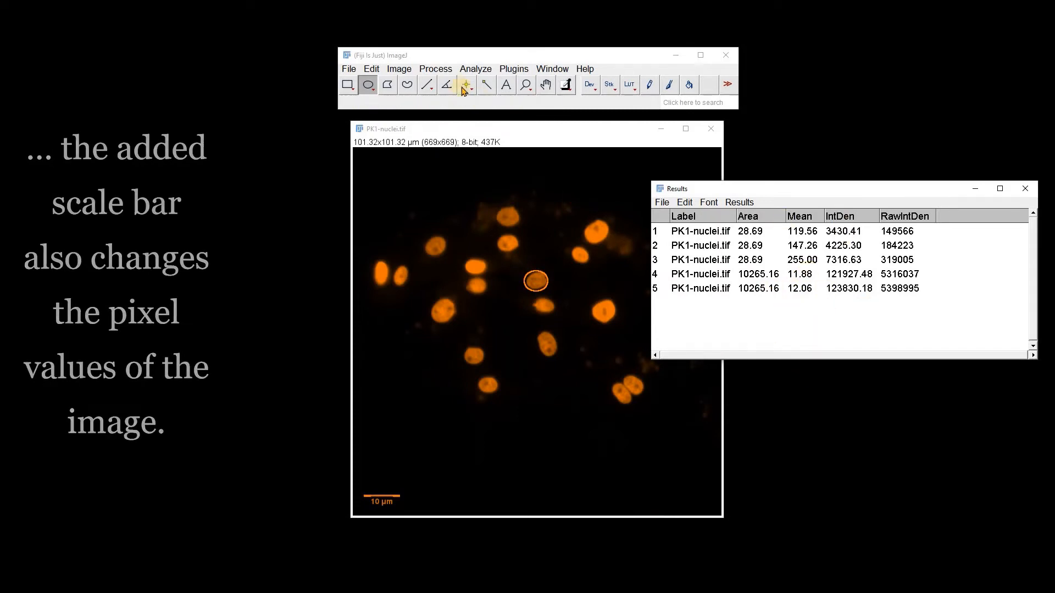
{"action": "left_click", "coordinate": [398, 68]}
{"action": "mouse_move", "coordinate": [445, 312]}
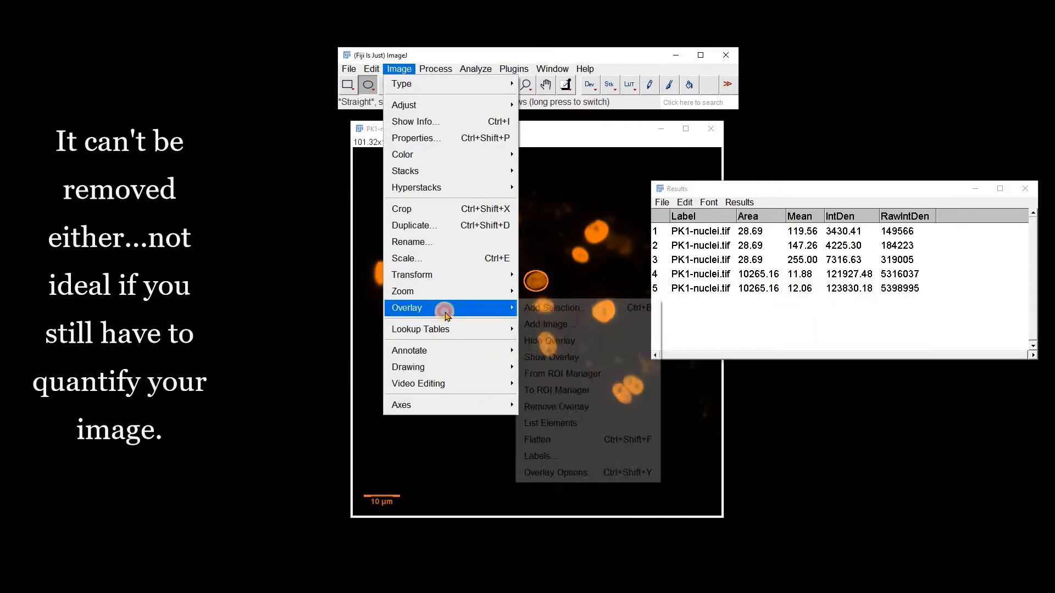
{"action": "left_click", "coordinate": [549, 341]}
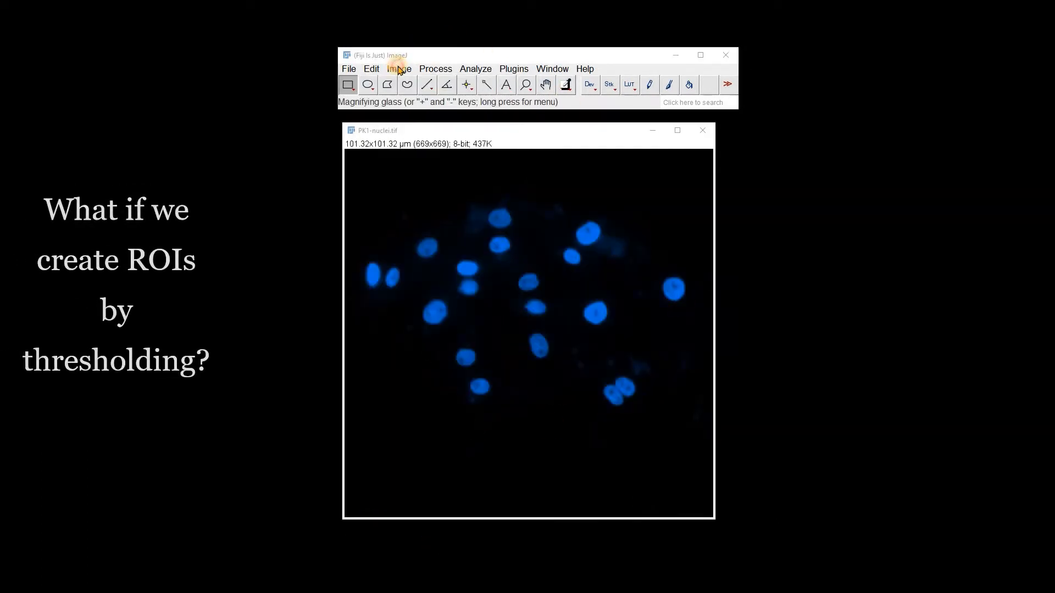
Open the Threshold dialog on the nuclei image and move it beside the image.
{"action": "left_click", "coordinate": [398, 68]}
{"action": "mouse_move", "coordinate": [394, 105]}
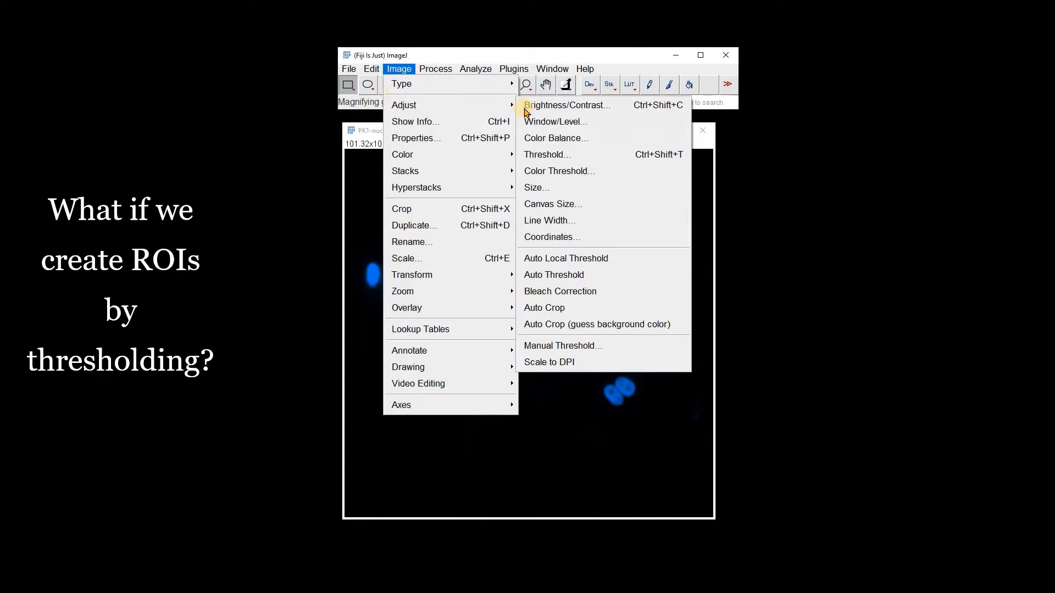
{"action": "left_click", "coordinate": [533, 154]}
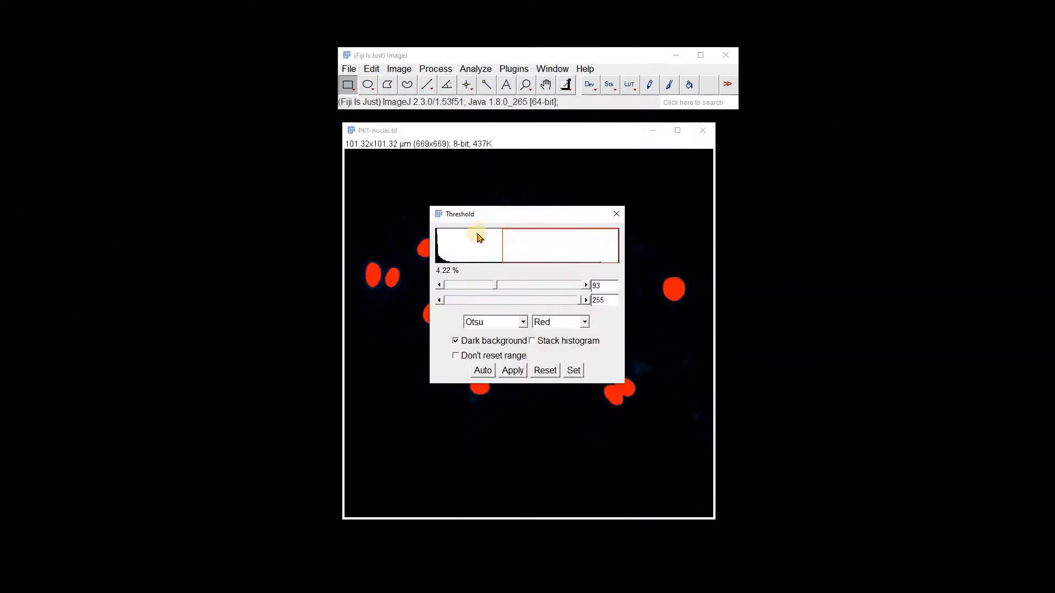
{"action": "left_click_drag", "start_coordinate": [484, 223], "coordinate": [817, 193]}
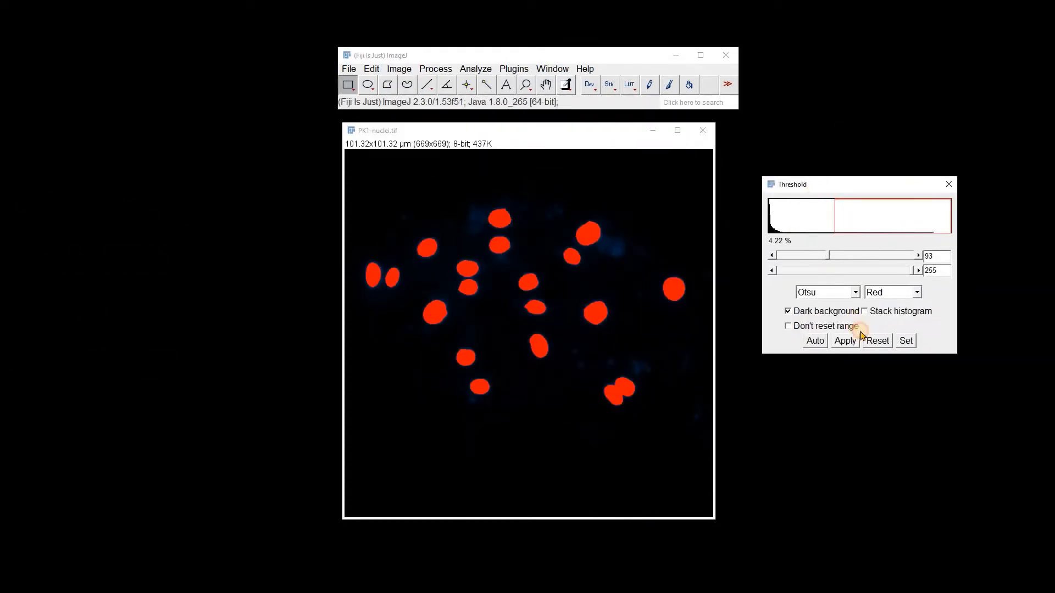
Review the Set Measurements options without changing them.
{"action": "left_click", "coordinate": [475, 69]}
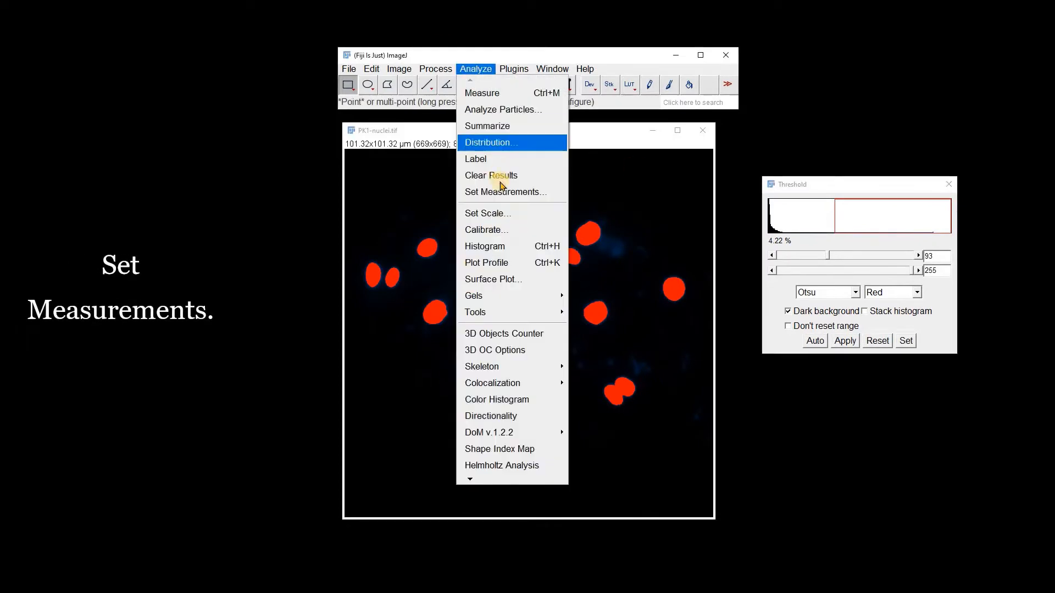
{"action": "left_click", "coordinate": [506, 191]}
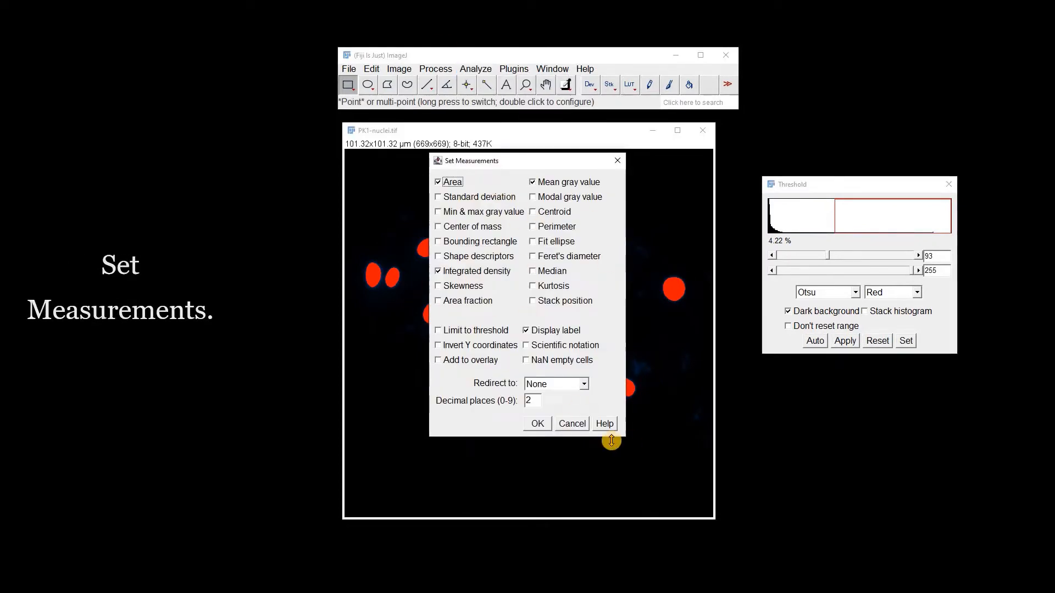
{"action": "left_click", "coordinate": [572, 424]}
Run Analyze Particles showing Outlines with In situ Show enabled.
{"action": "left_click", "coordinate": [465, 69]}
{"action": "left_click", "coordinate": [484, 98]}
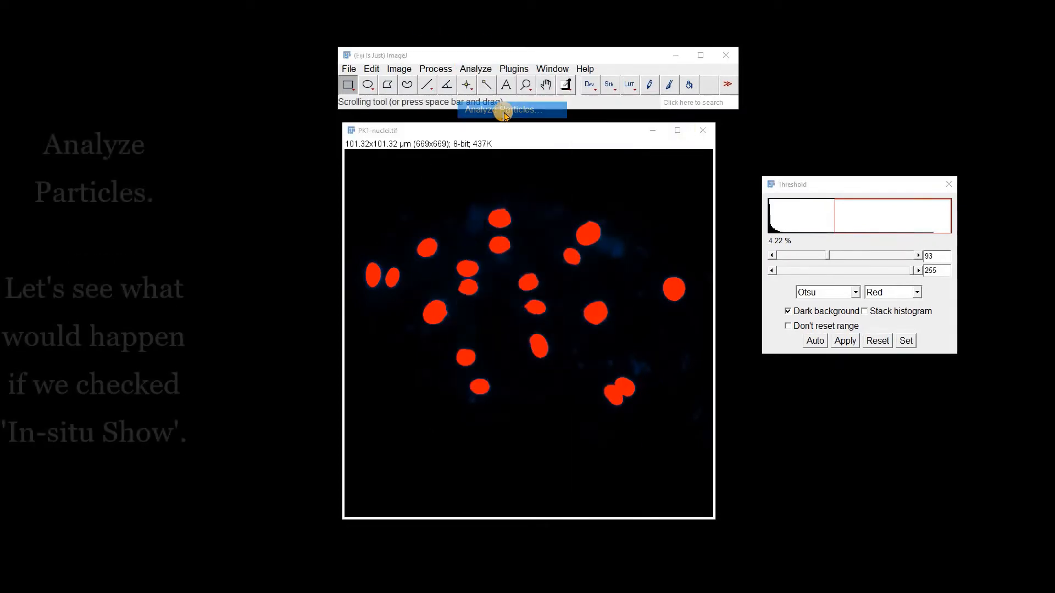
{"action": "left_click", "coordinate": [542, 288]}
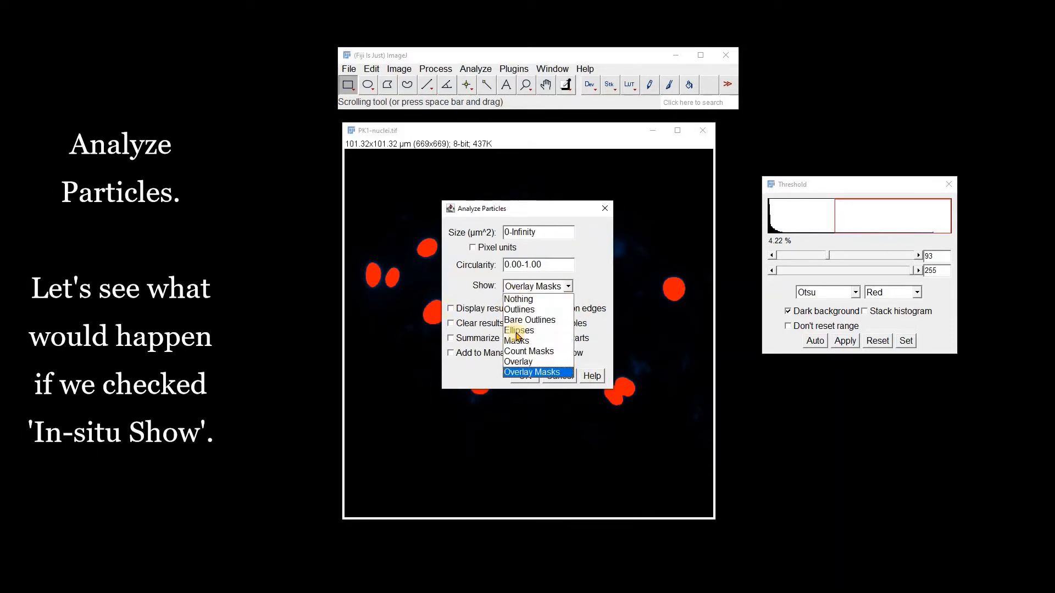
{"action": "left_click", "coordinate": [519, 309]}
{"action": "left_click", "coordinate": [533, 352]}
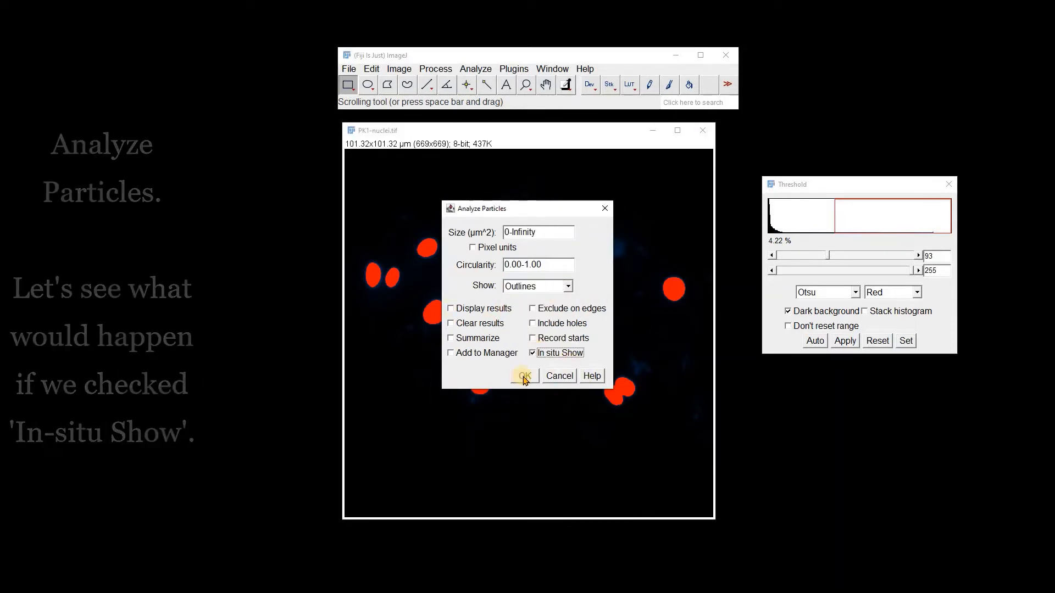
{"action": "left_click", "coordinate": [524, 375]}
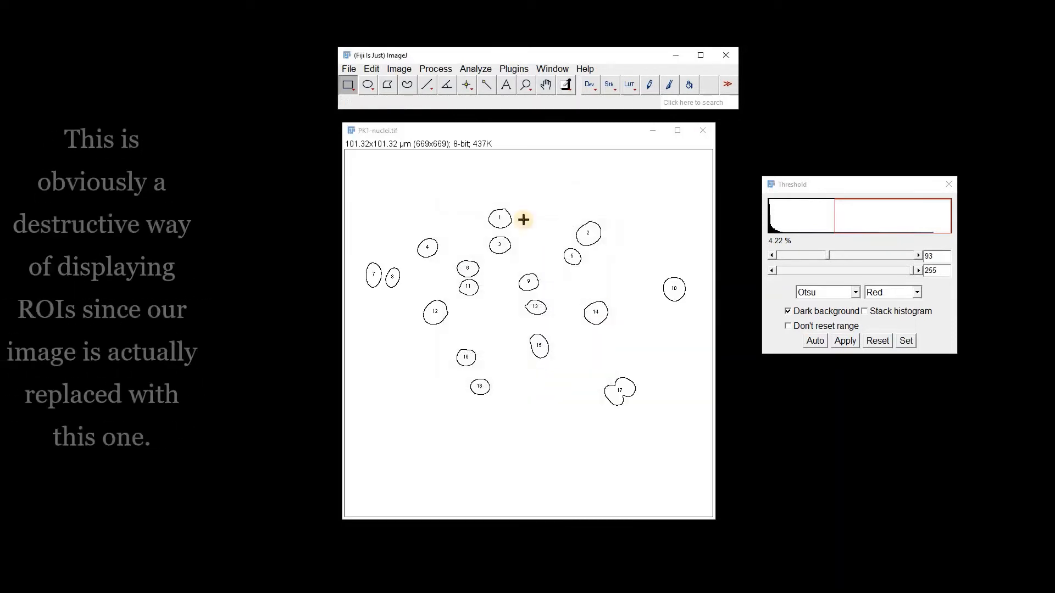
Remove the overlay from the image.
{"action": "left_click", "coordinate": [400, 70]}
{"action": "mouse_move", "coordinate": [467, 308]}
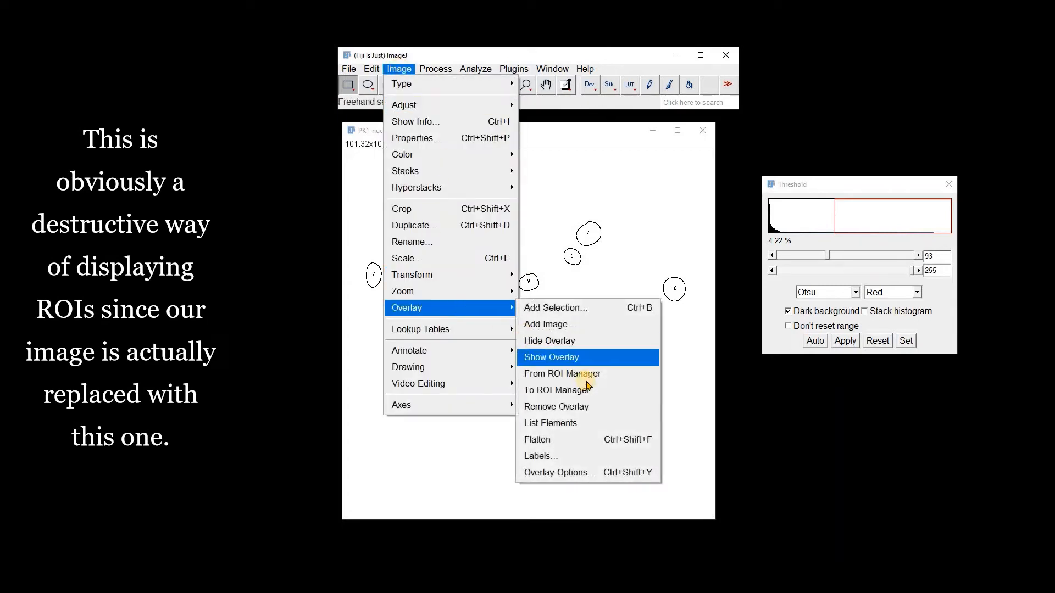
{"action": "left_click", "coordinate": [580, 405]}
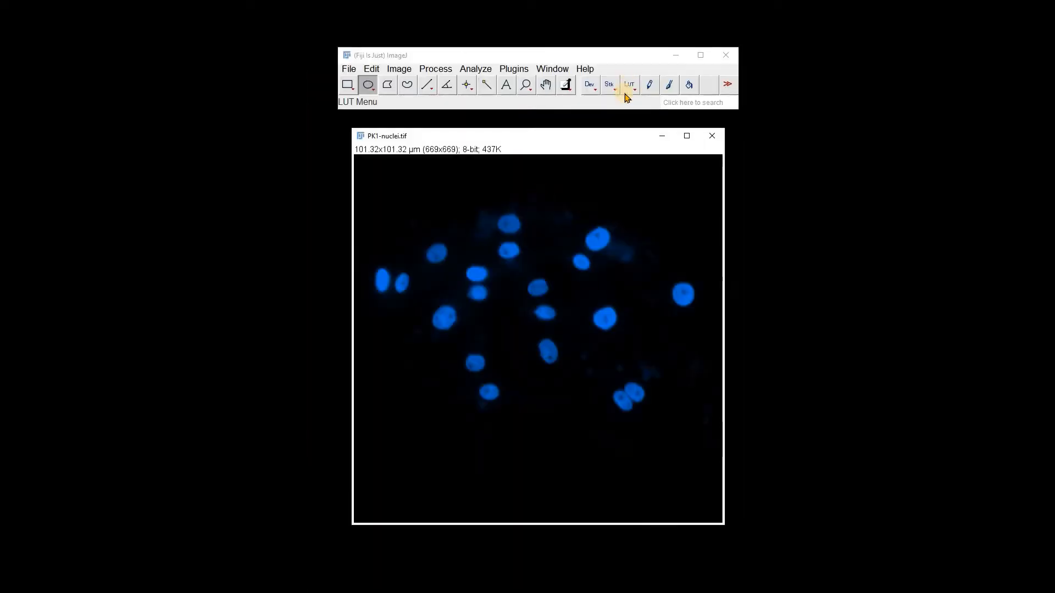
Draw a polygon selection around a nucleus near the image centre.
{"action": "left_click", "coordinate": [525, 84]}
{"action": "left_click", "coordinate": [519, 161]}
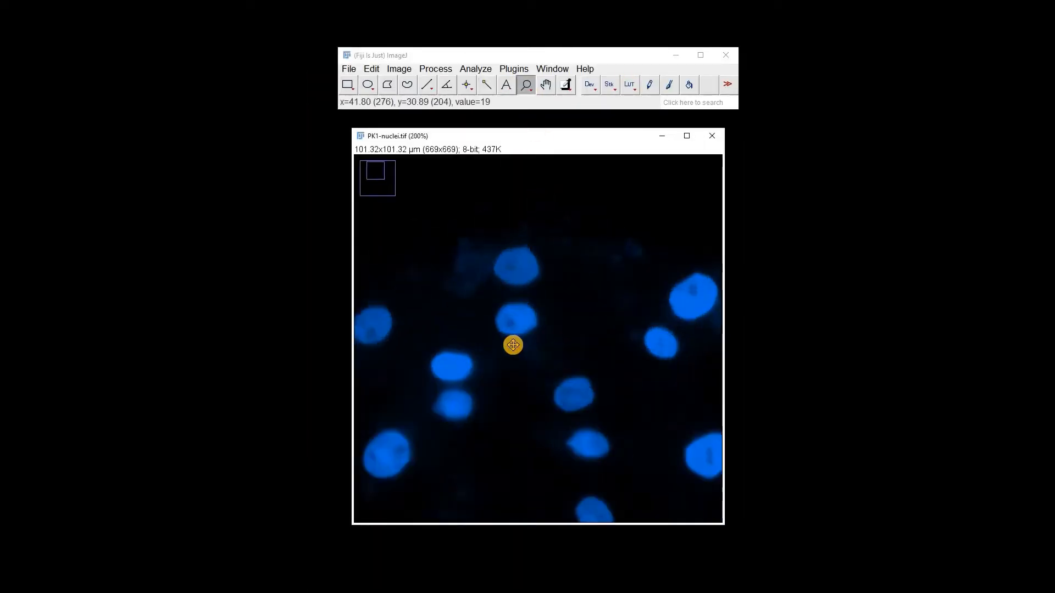
{"action": "left_click", "coordinate": [511, 344]}
{"action": "left_click", "coordinate": [388, 85]}
{"action": "left_click", "coordinate": [564, 294]}
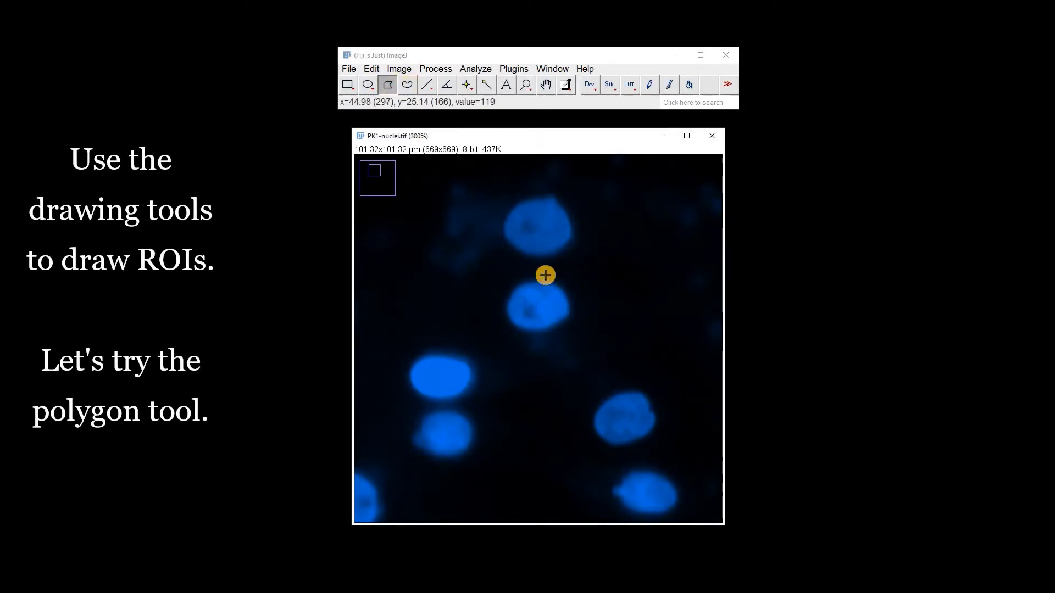
{"action": "left_click", "coordinate": [550, 280]}
{"action": "left_click", "coordinate": [516, 287]}
{"action": "left_click", "coordinate": [504, 315]}
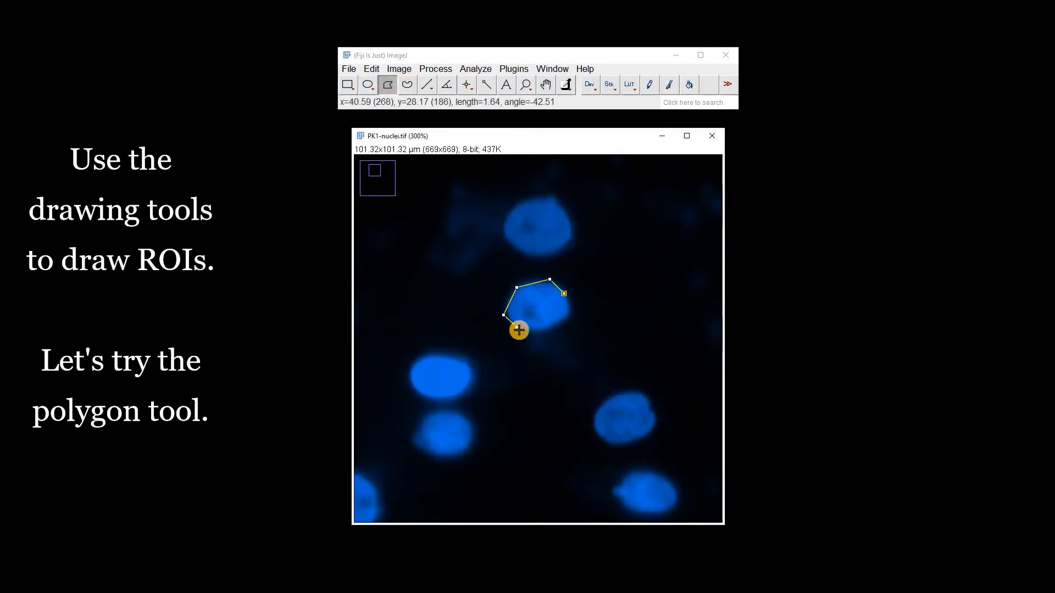
{"action": "double_click", "coordinate": [569, 300]}
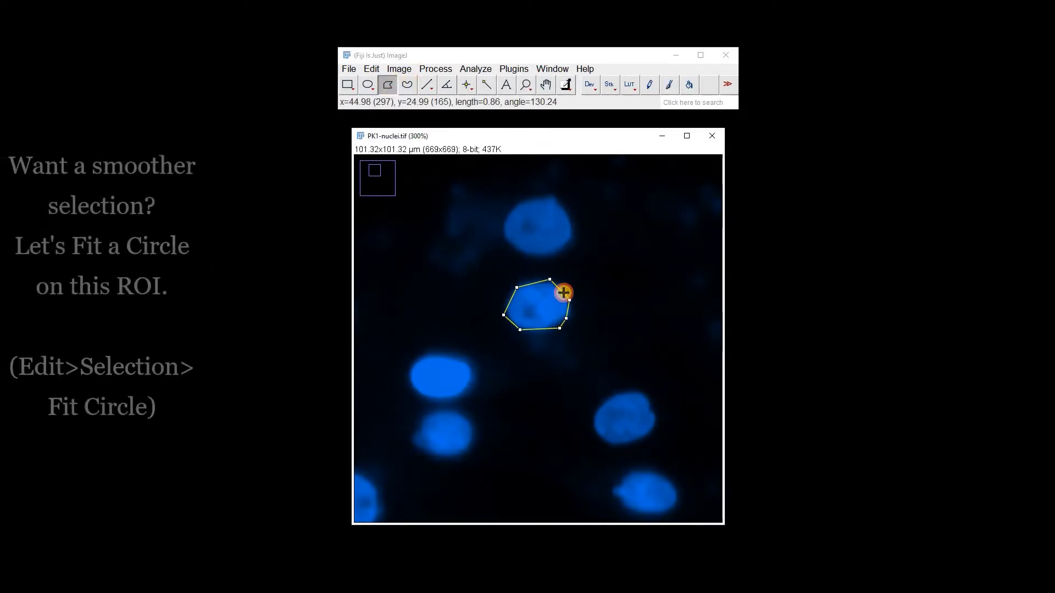
Fit a circle to the polygon selection.
{"action": "left_click", "coordinate": [371, 69]}
{"action": "mouse_move", "coordinate": [379, 279]}
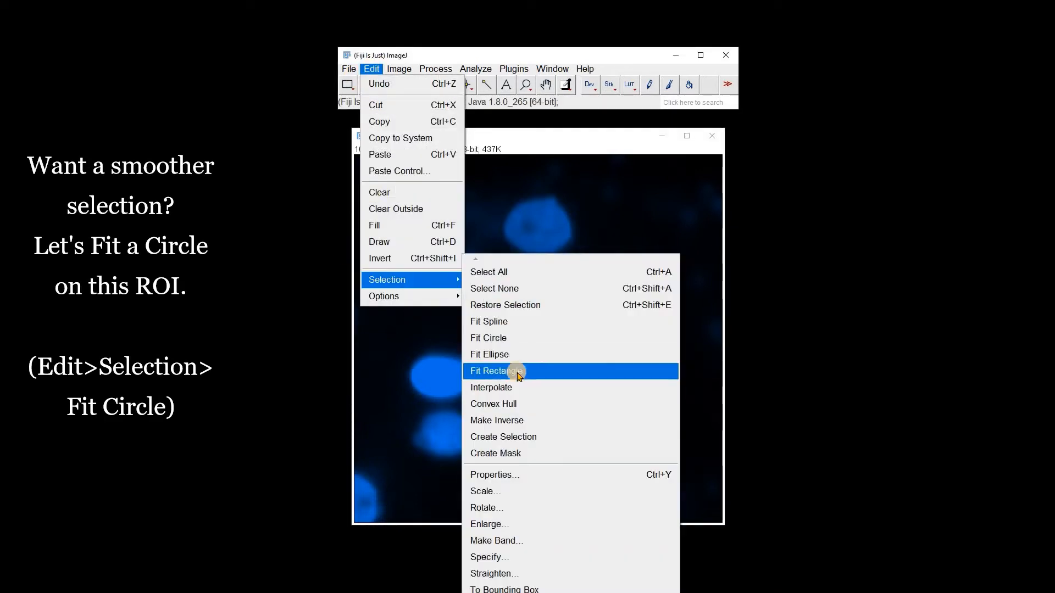
{"action": "left_click", "coordinate": [522, 338]}
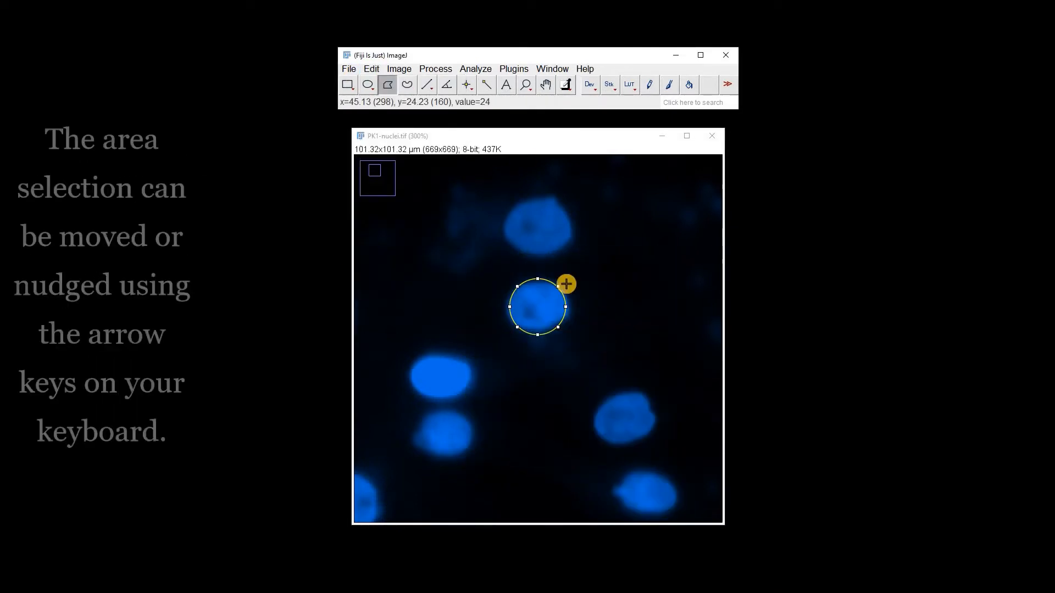
Nudge the circular selection slightly up and left onto the nucleus.
{"action": "left_click_drag", "start_coordinate": [562, 309], "coordinate": [565, 307]}
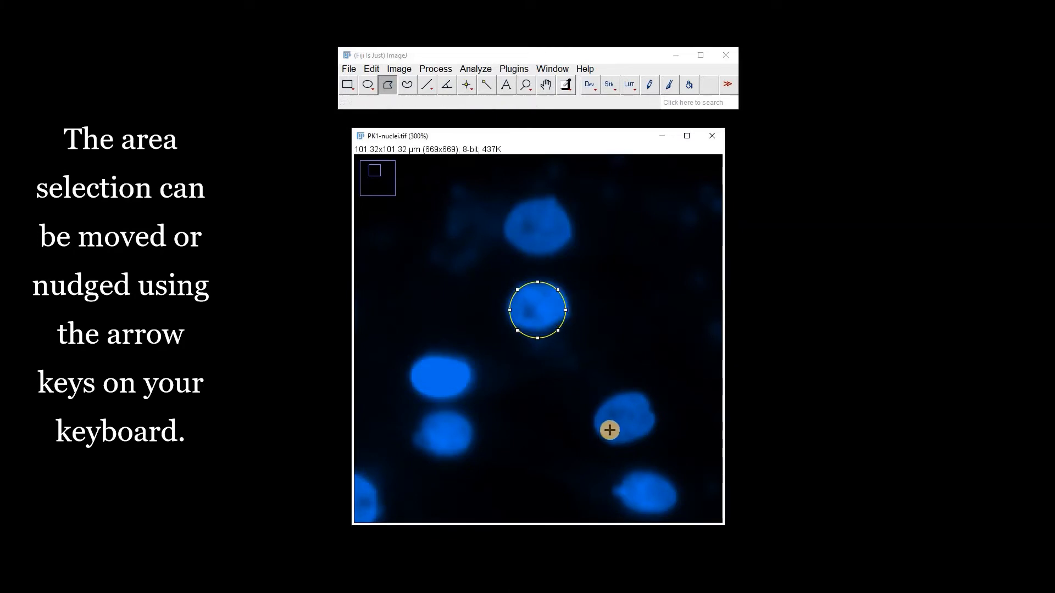
{"action": "key", "text": "Up"}
{"action": "key", "text": "Up"}
{"action": "key", "text": "Up"}
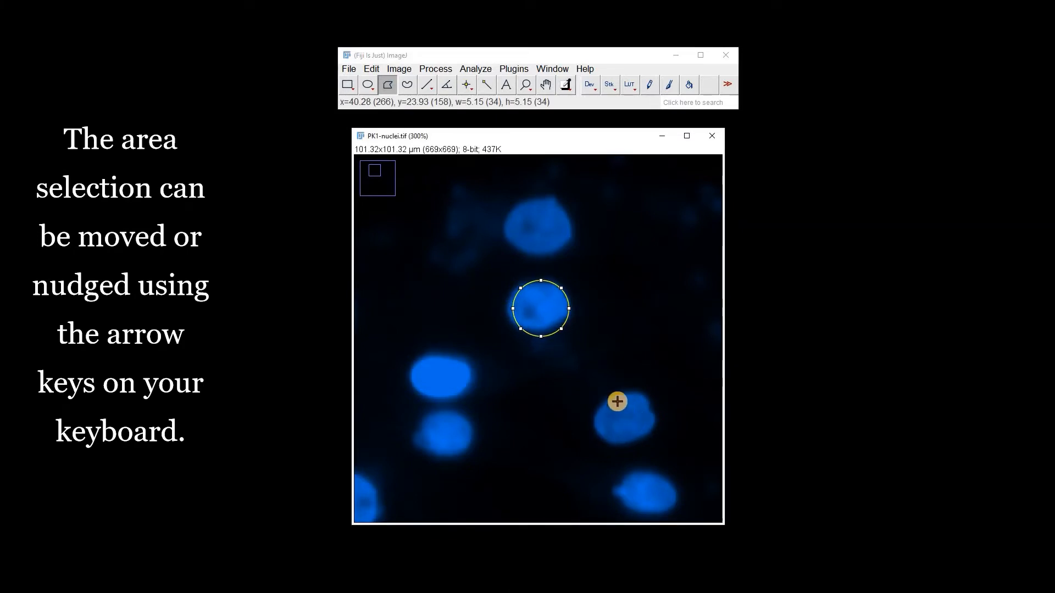
{"action": "key", "text": "Left"}
{"action": "key", "text": "Left"}
Fit an ellipse to the selection and adjust its lower handle.
{"action": "left_click", "coordinate": [372, 66]}
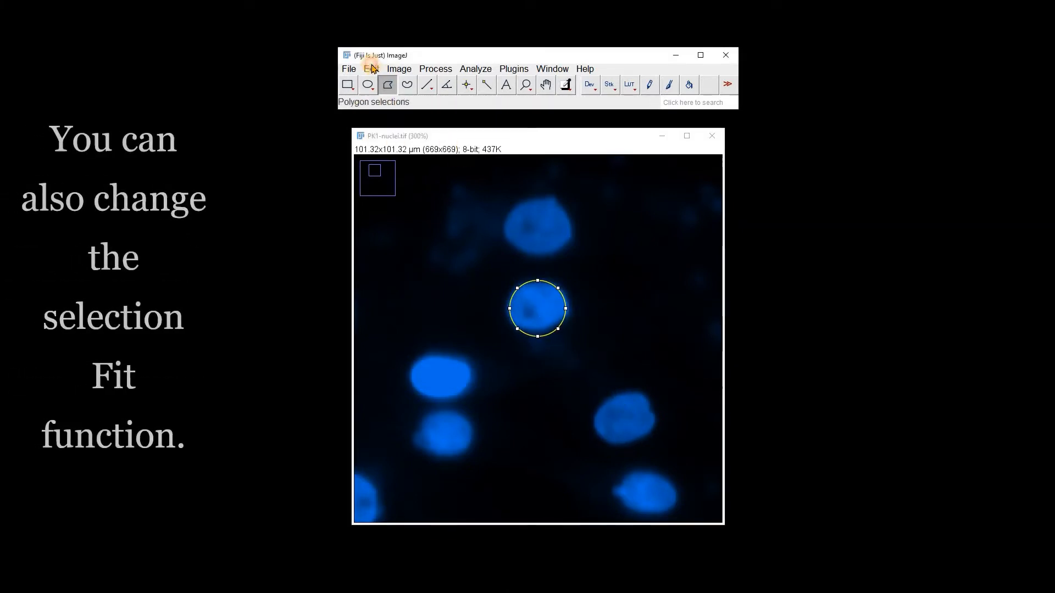
{"action": "left_click", "coordinate": [371, 68]}
{"action": "mouse_move", "coordinate": [434, 280]}
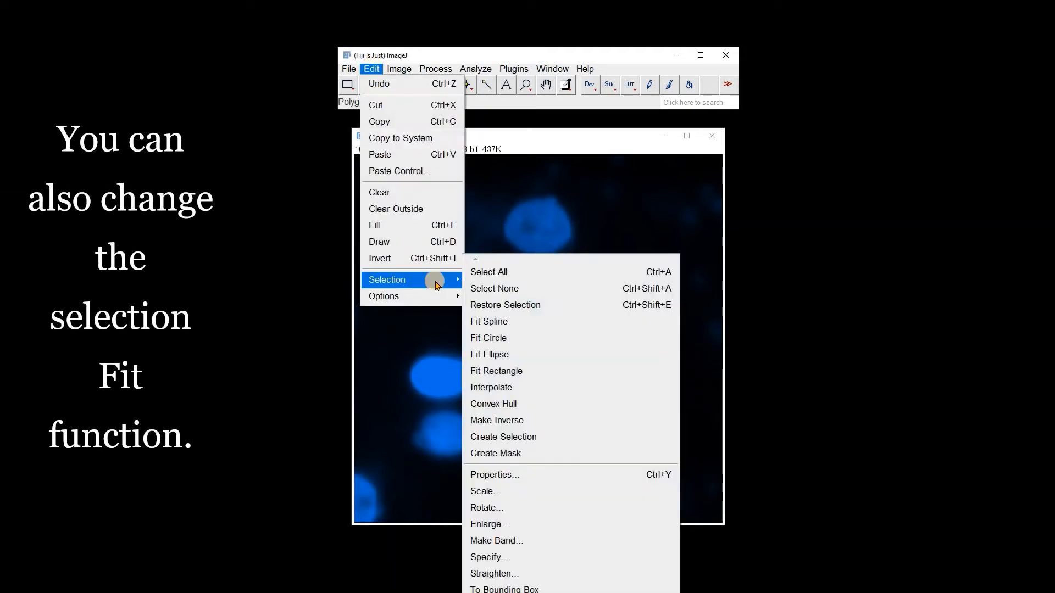
{"action": "left_click", "coordinate": [500, 356]}
{"action": "mouse_move", "coordinate": [544, 334]}
{"action": "left_mouse_down"}
{"action": "mouse_move", "coordinate": [546, 309]}
{"action": "mouse_move", "coordinate": [535, 333]}
{"action": "left_mouse_up"}
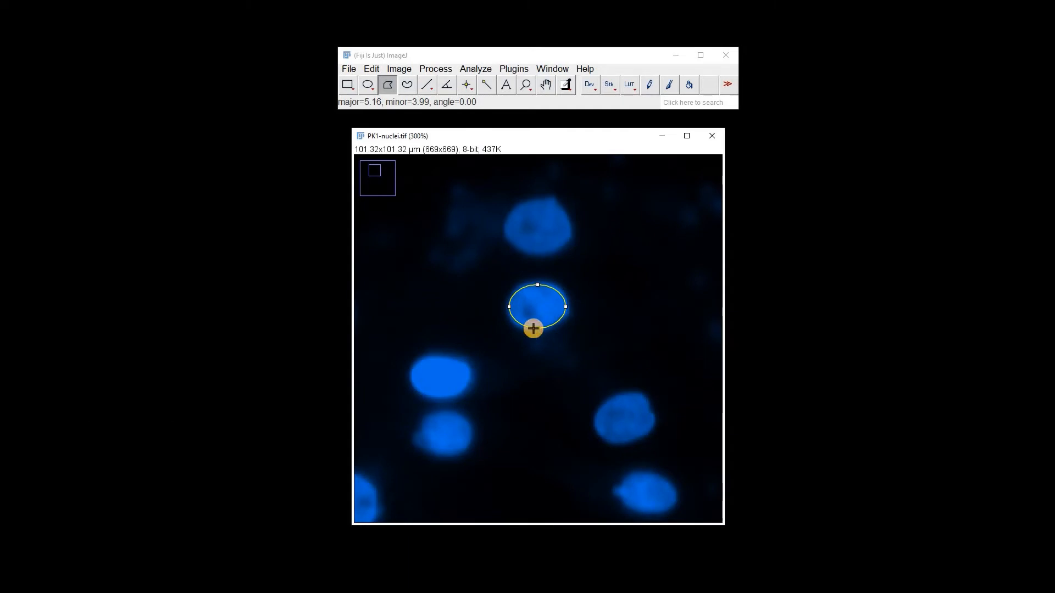
Add the elliptical selection on the central nucleus to the image overlay.
{"action": "right_click", "coordinate": [545, 298]}
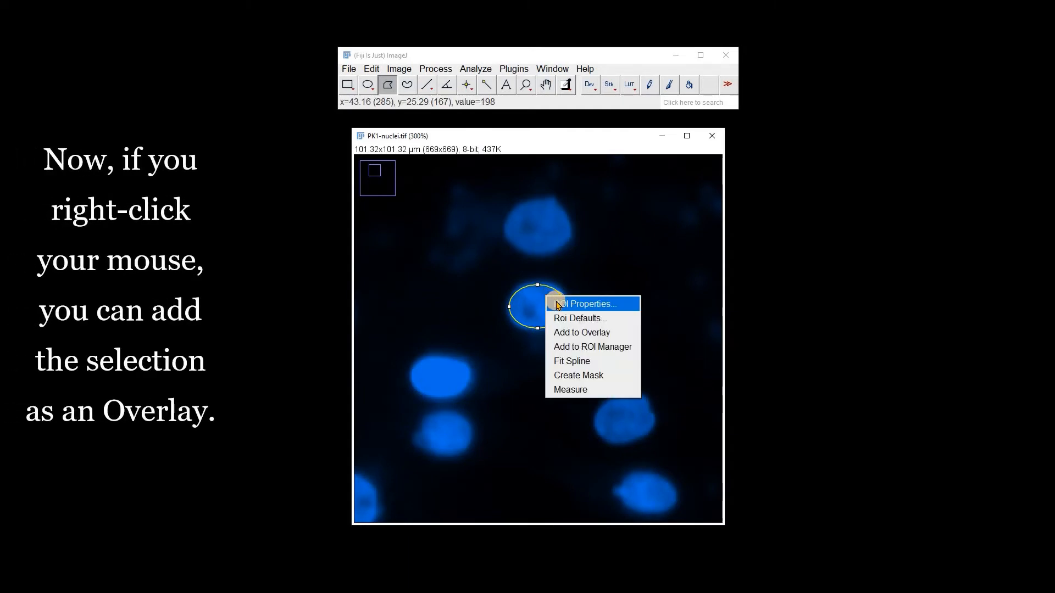
{"action": "left_click", "coordinate": [568, 336]}
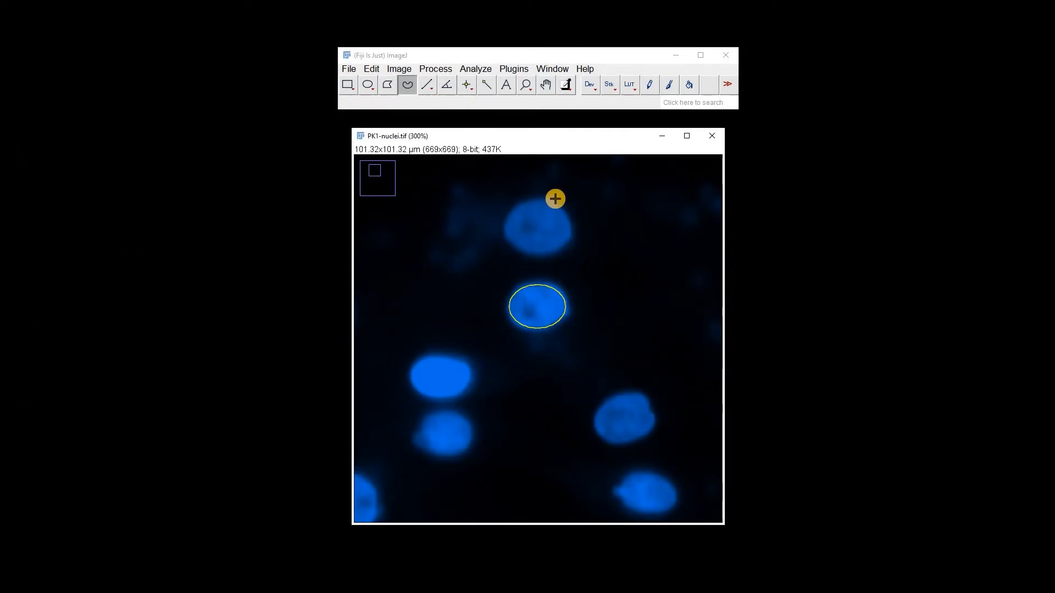
Outline the upper nucleus with a freehand selection, fit a circle to it, and add it to the overlay.
{"action": "mouse_move", "coordinate": [555, 198]}
{"action": "left_mouse_down"}
{"action": "mouse_move", "coordinate": [530, 198]}
{"action": "mouse_move", "coordinate": [521, 252]}
{"action": "mouse_move", "coordinate": [562, 211]}
{"action": "left_mouse_up"}
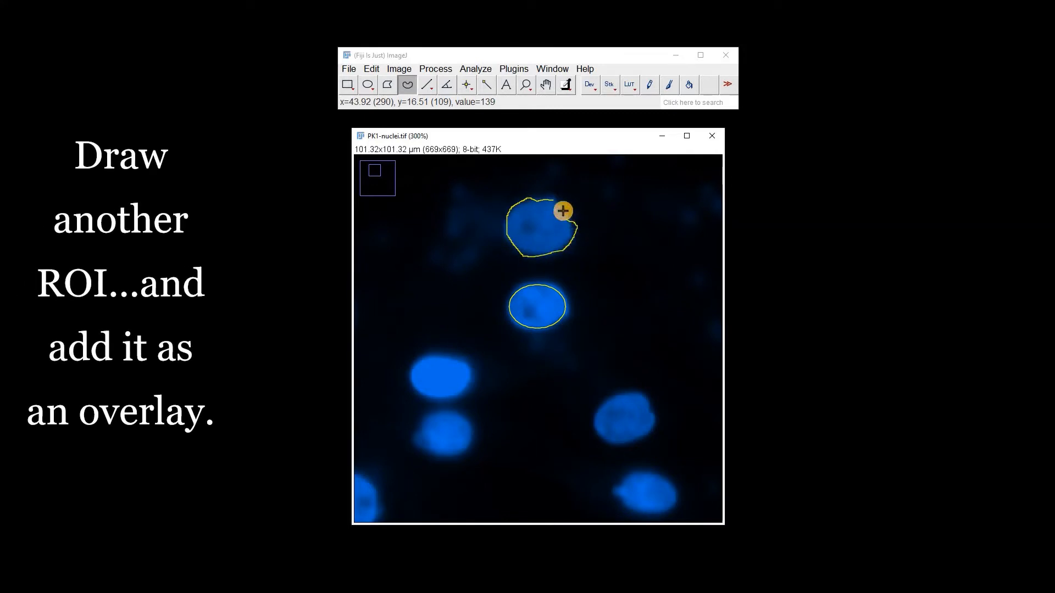
{"action": "left_click", "coordinate": [374, 71]}
{"action": "mouse_move", "coordinate": [447, 283]}
{"action": "left_click", "coordinate": [498, 337]}
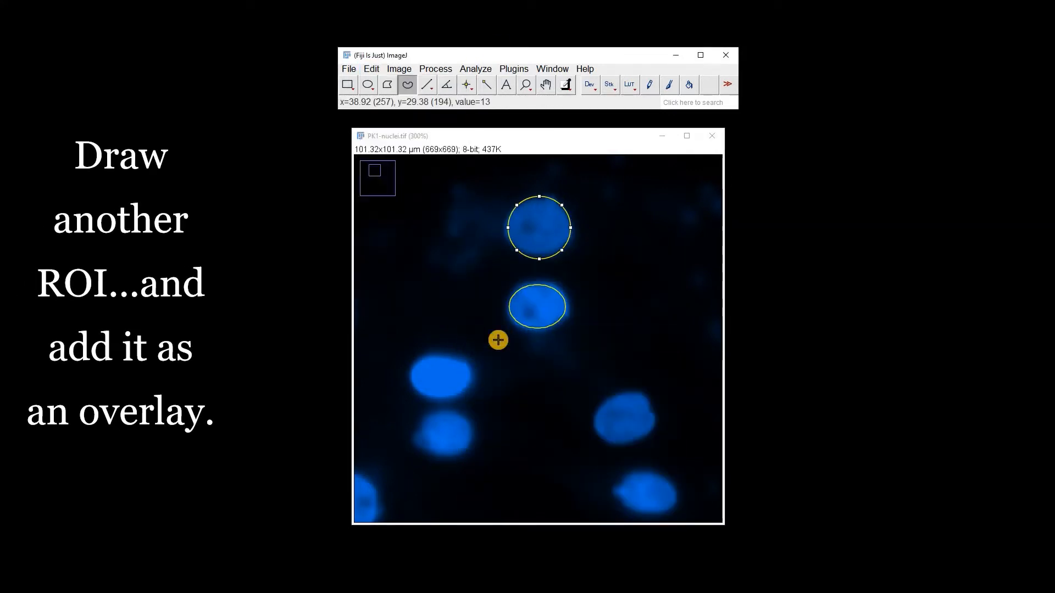
{"action": "right_click", "coordinate": [532, 231]}
{"action": "left_click", "coordinate": [561, 269]}
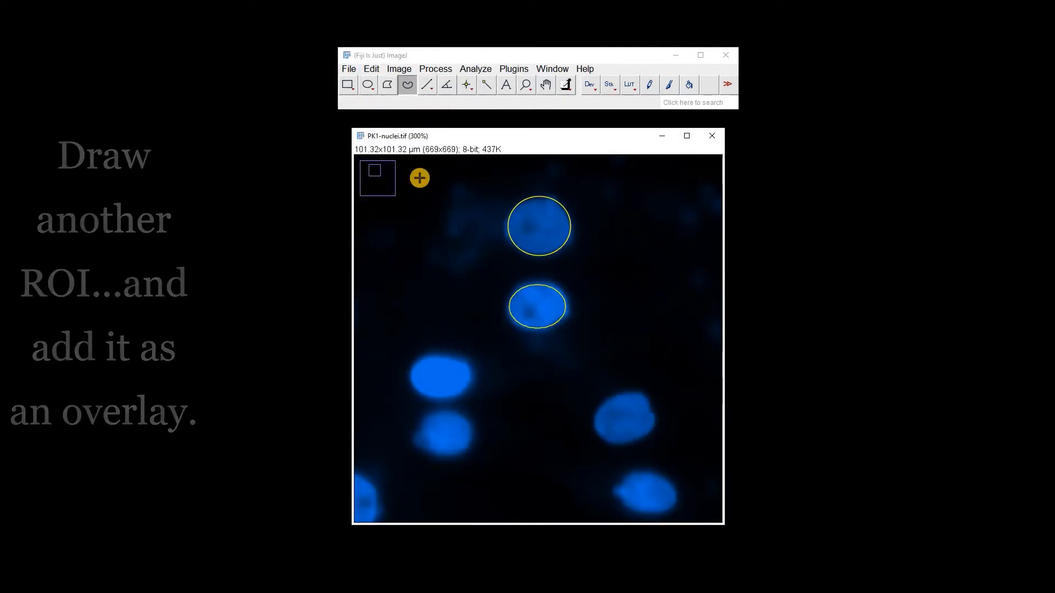
Measure the whole image and move the results window aside.
{"action": "key", "text": "ctrl+m"}
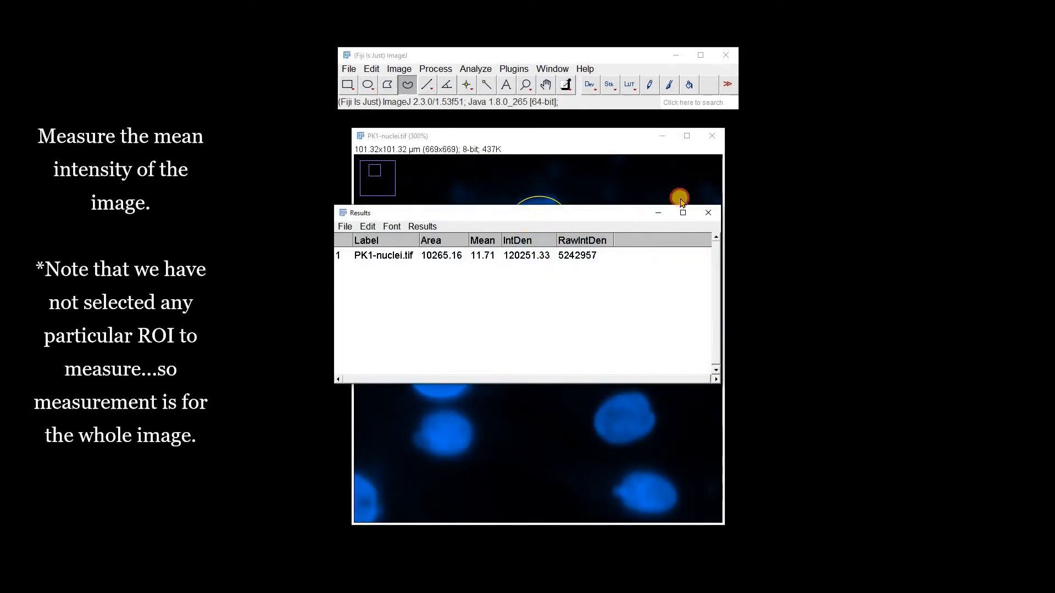
{"action": "left_click_drag", "start_coordinate": [541, 213], "coordinate": [803, 192]}
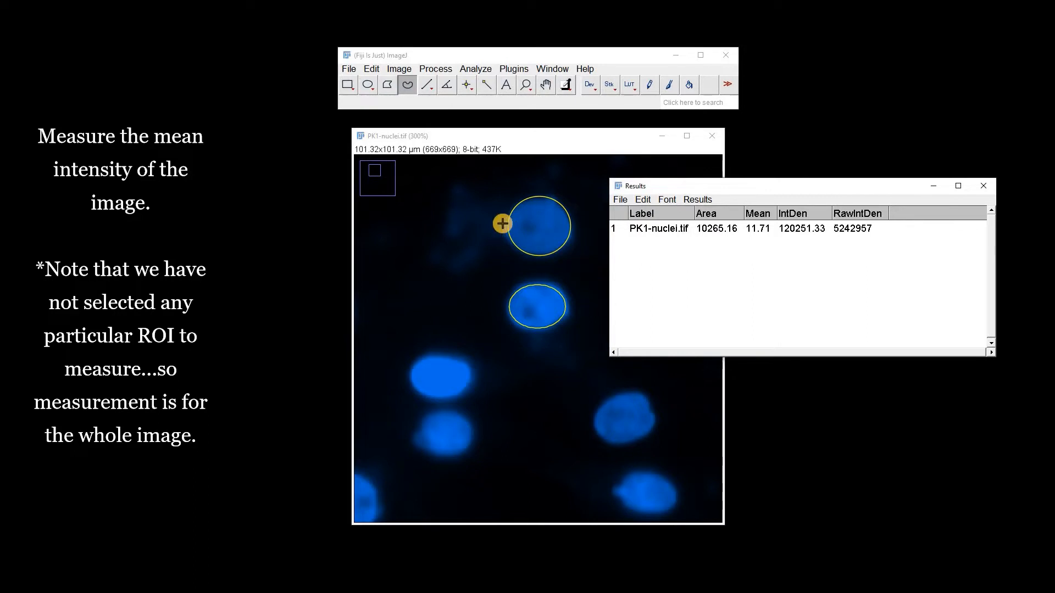
Remove the overlay from the image and measure the image again.
{"action": "left_click", "coordinate": [399, 69]}
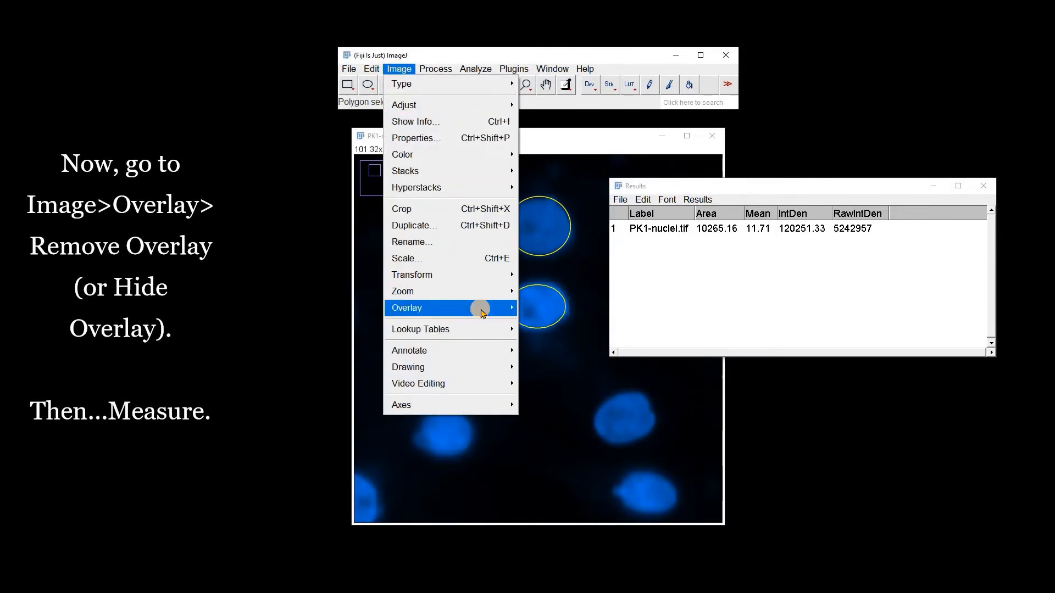
{"action": "mouse_move", "coordinate": [481, 312]}
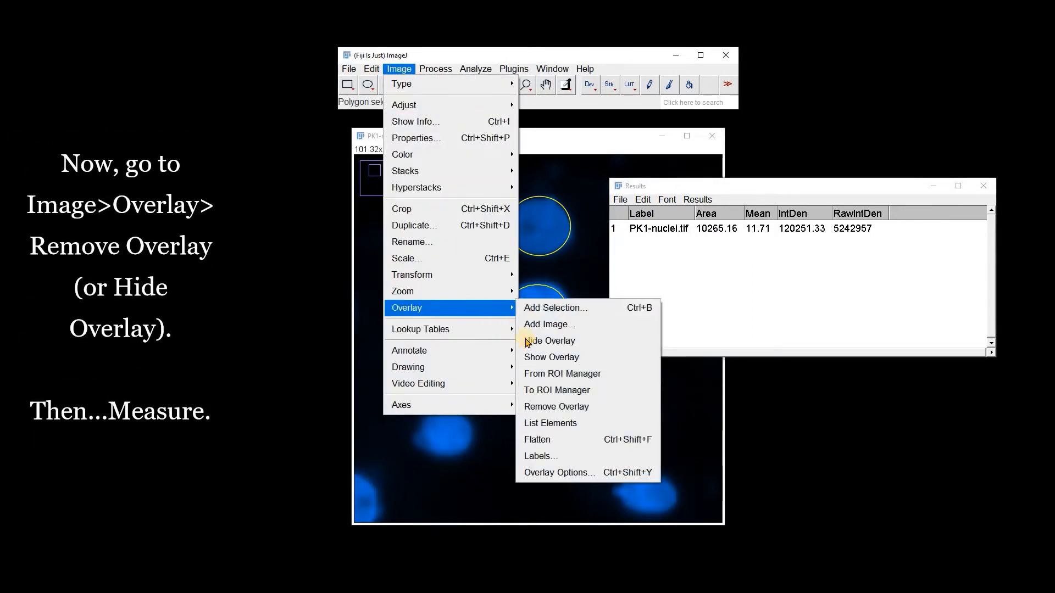
{"action": "left_click", "coordinate": [541, 407]}
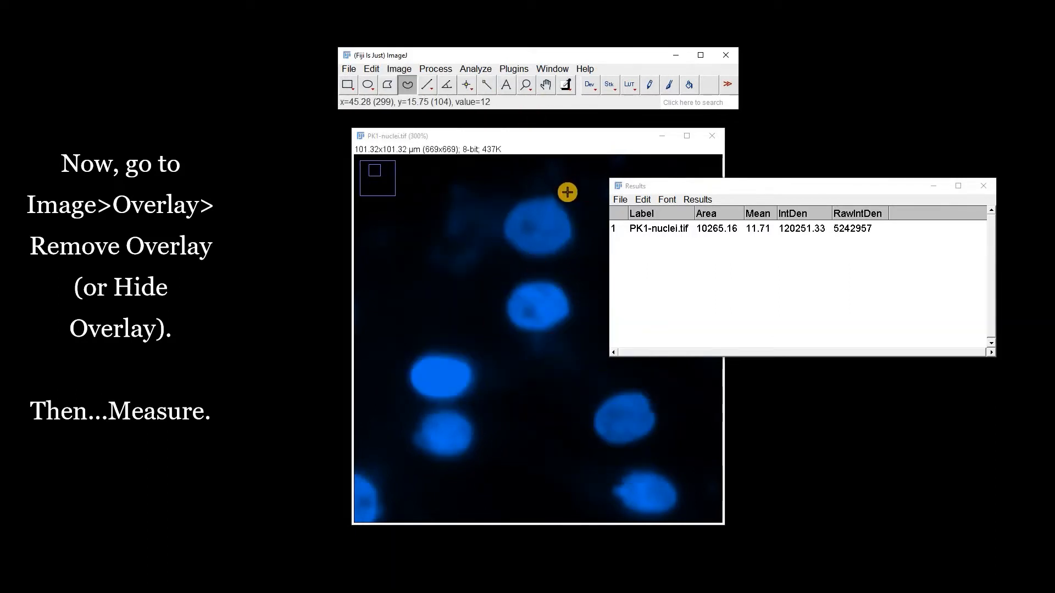
{"action": "key", "text": "ctrl+m"}
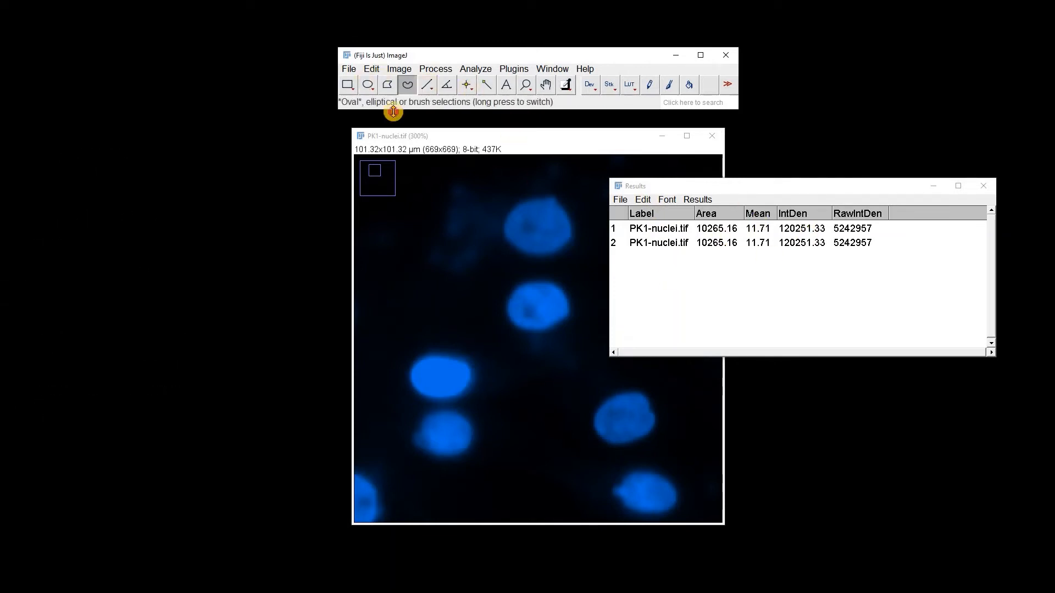
Draw an elliptical selection over the upper nucleus and add it to the ROI Manager.
{"action": "left_click", "coordinate": [368, 84]}
{"action": "left_click_drag", "start_coordinate": [500, 205], "coordinate": [558, 259]}
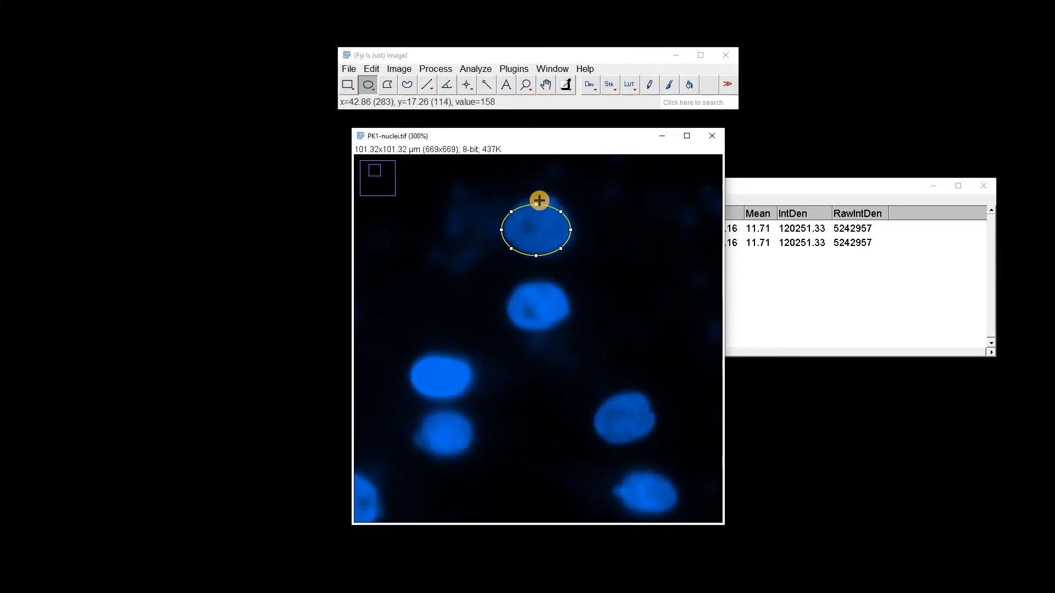
{"action": "left_click_drag", "start_coordinate": [539, 201], "coordinate": [537, 200]}
{"action": "right_click", "coordinate": [535, 223]}
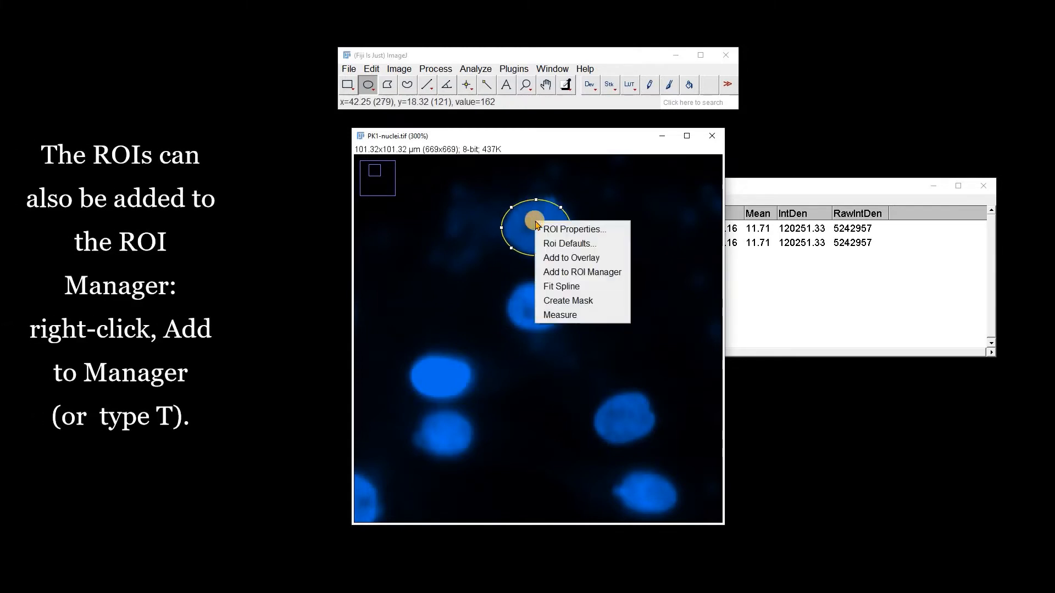
{"action": "left_click", "coordinate": [557, 274]}
Draw an elliptical selection over the central nucleus and add it to the ROI Manager.
{"action": "left_click_drag", "start_coordinate": [487, 218], "coordinate": [747, 168]}
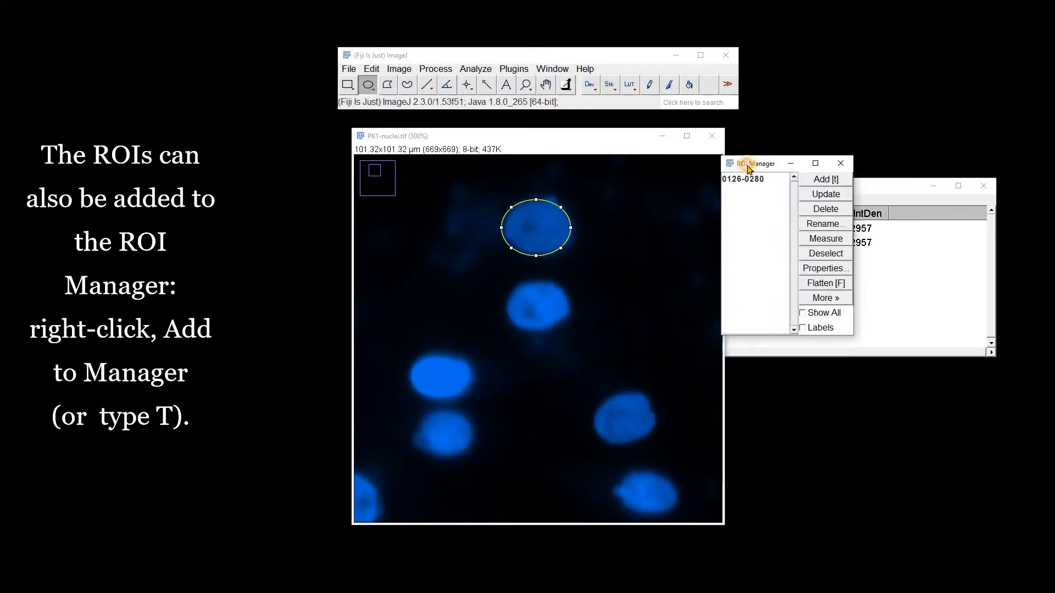
{"action": "left_click_drag", "start_coordinate": [504, 290], "coordinate": [568, 330]}
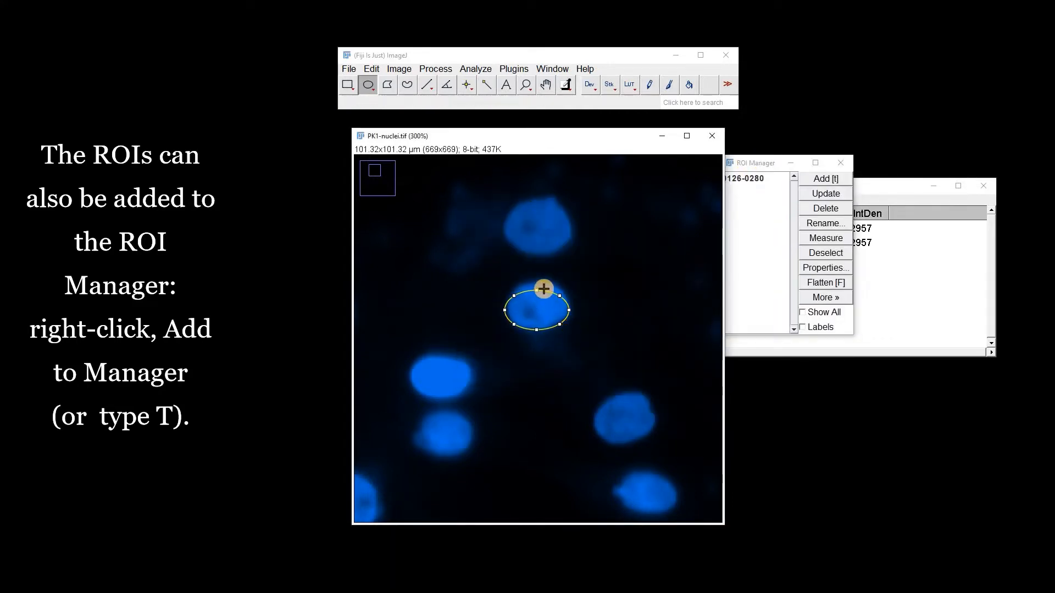
{"action": "left_click_drag", "start_coordinate": [541, 291], "coordinate": [539, 286]}
{"action": "left_click", "coordinate": [824, 178]}
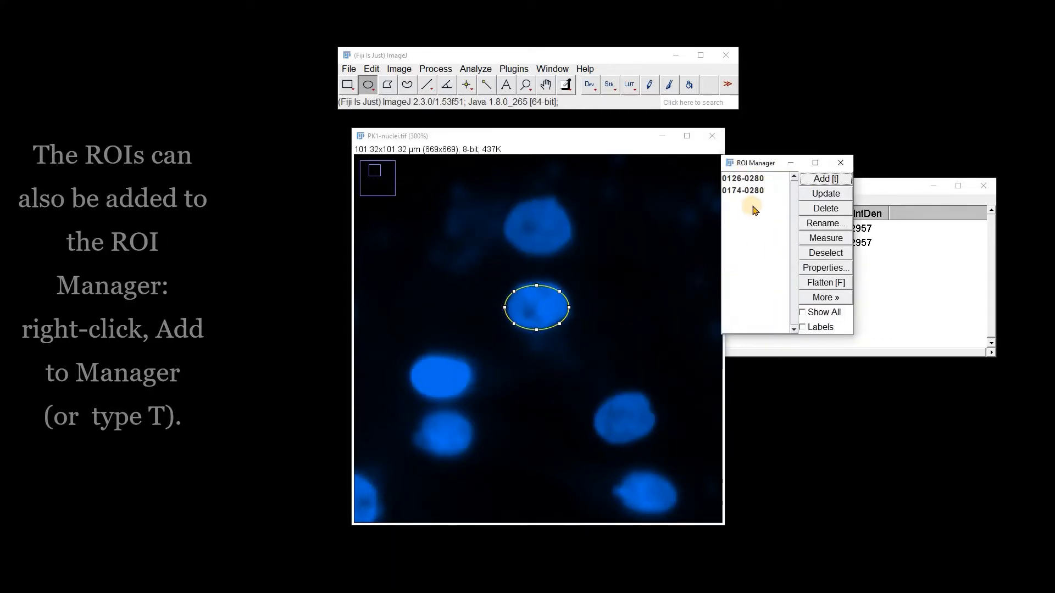
Show all ROIs on the image and measure both ROIs from the ROI Manager.
{"action": "left_click", "coordinate": [803, 313]}
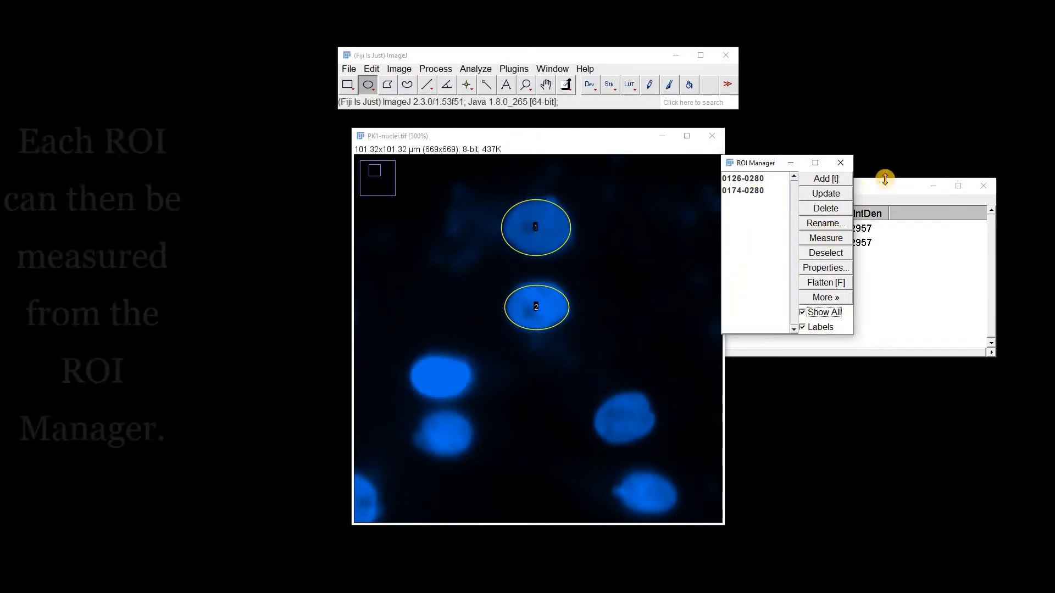
{"action": "left_click", "coordinate": [830, 241]}
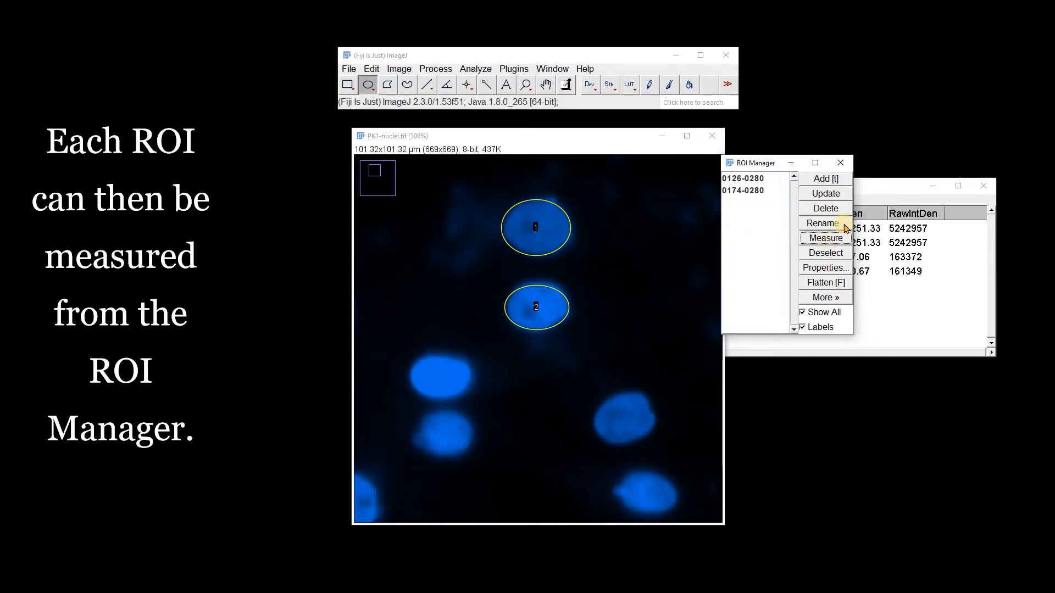
{"action": "left_click", "coordinate": [862, 196]}
{"action": "left_click_drag", "start_coordinate": [701, 256], "coordinate": [714, 271]}
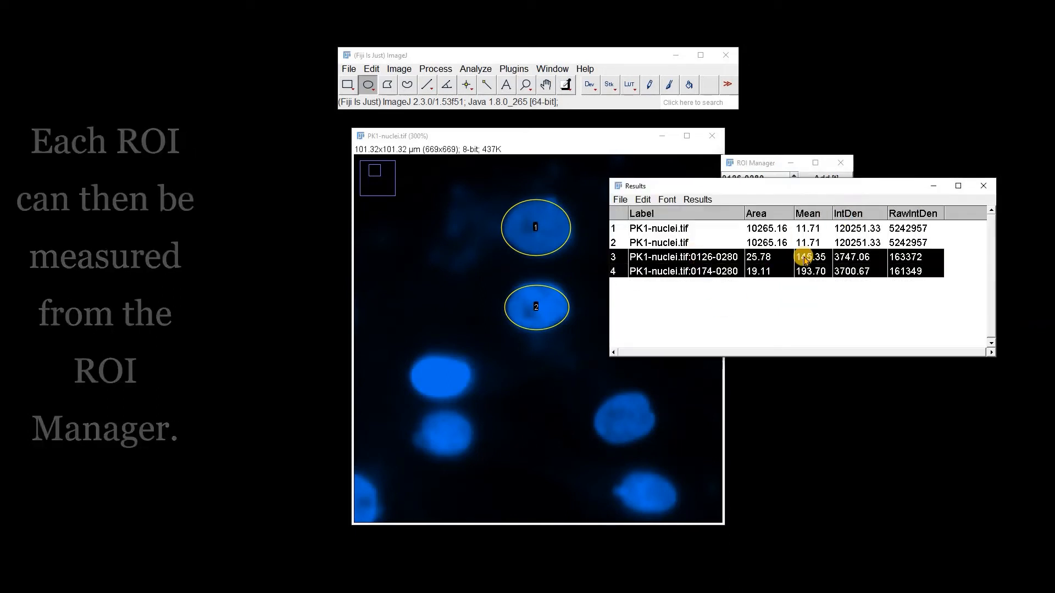
Add a 10 µm scale bar, 4 pixels high, font size 14, light gray, bold, lower left, as an overlay.
{"action": "left_click", "coordinate": [617, 141]}
{"action": "key", "text": "minus"}
{"action": "key", "text": "minus"}
{"action": "key", "text": "minus"}
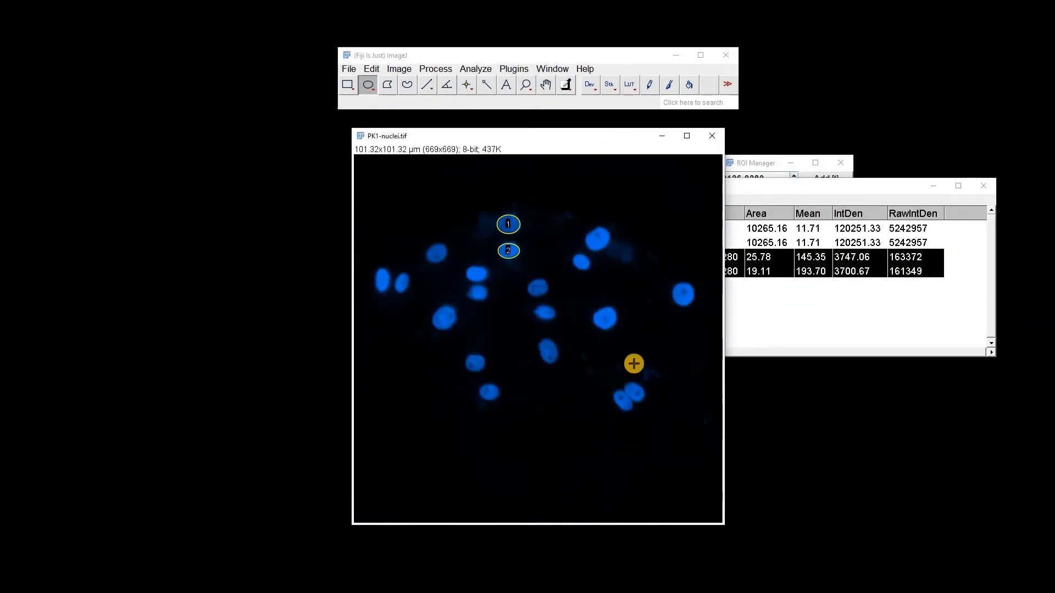
{"action": "left_click", "coordinate": [474, 69]}
{"action": "mouse_move", "coordinate": [494, 311]}
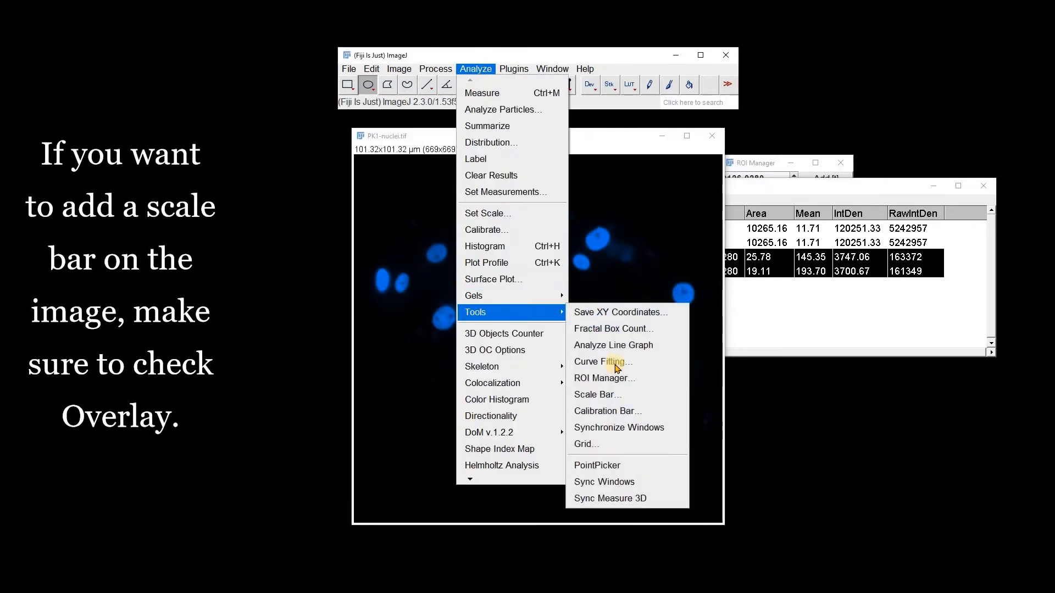
{"action": "left_click", "coordinate": [627, 394]}
{"action": "left_click_drag", "start_coordinate": [544, 207], "coordinate": [668, 141]}
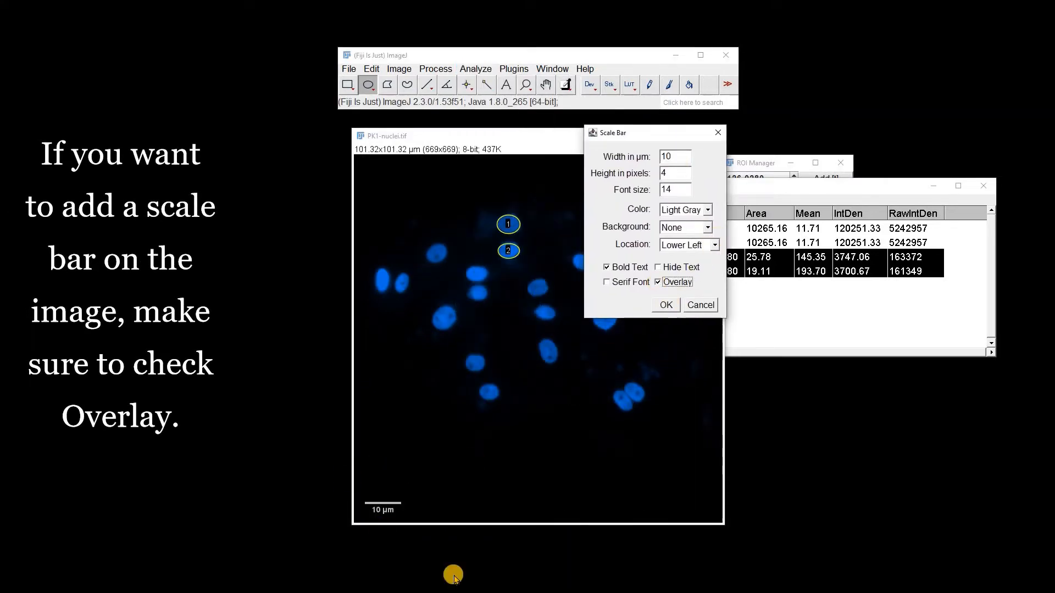
{"action": "left_click", "coordinate": [665, 305]}
Measure the whole image again.
{"action": "left_click", "coordinate": [768, 187]}
{"action": "key", "text": "ctrl+m"}
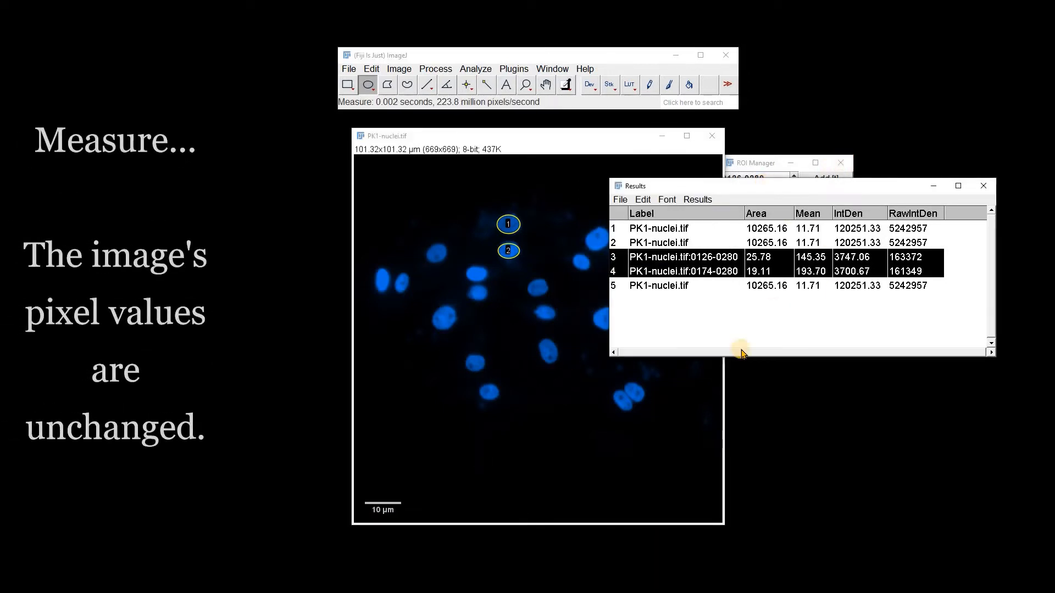
{"action": "left_click", "coordinate": [759, 423]}
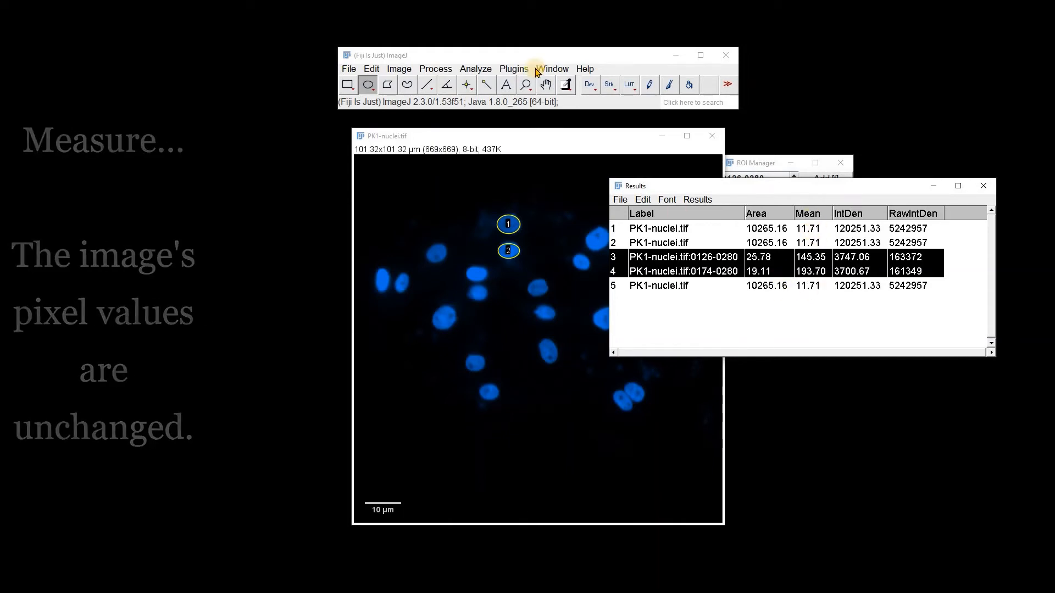
Hide the image overlay.
{"action": "left_click", "coordinate": [531, 137]}
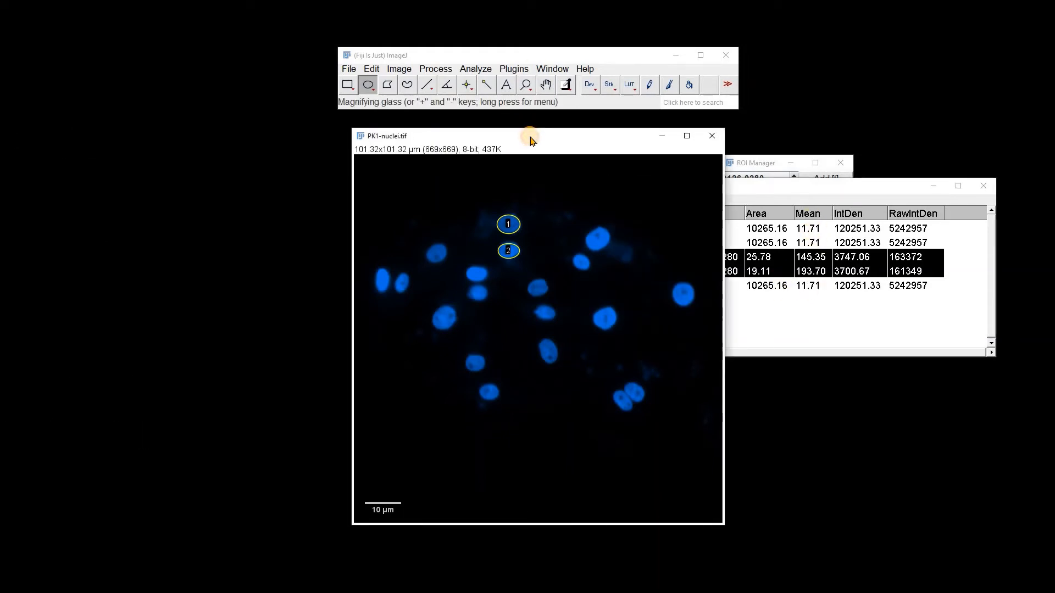
{"action": "left_click", "coordinate": [403, 73]}
{"action": "mouse_move", "coordinate": [485, 308]}
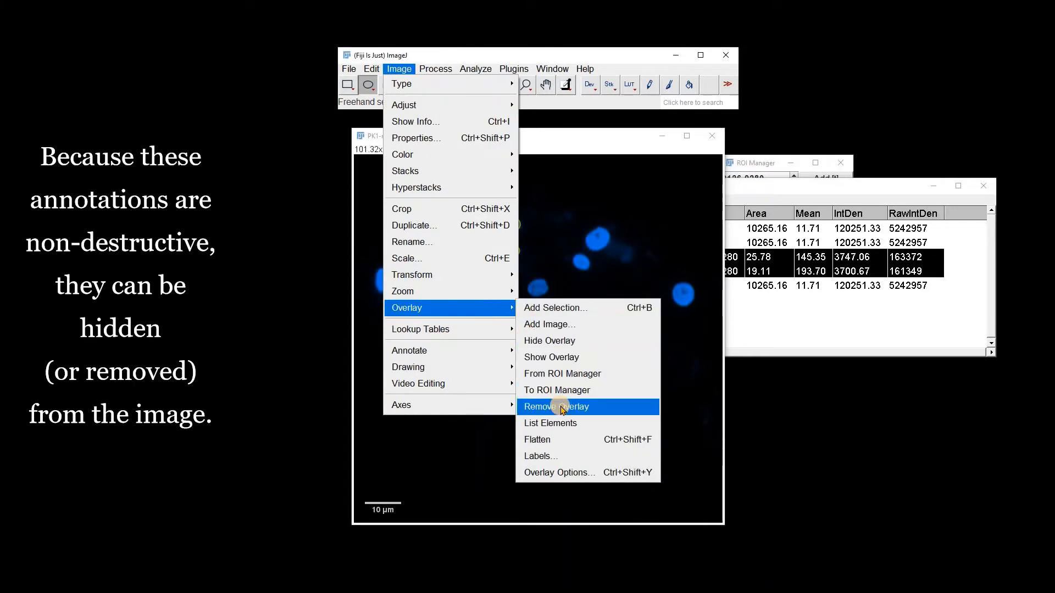
{"action": "left_click", "coordinate": [552, 342]}
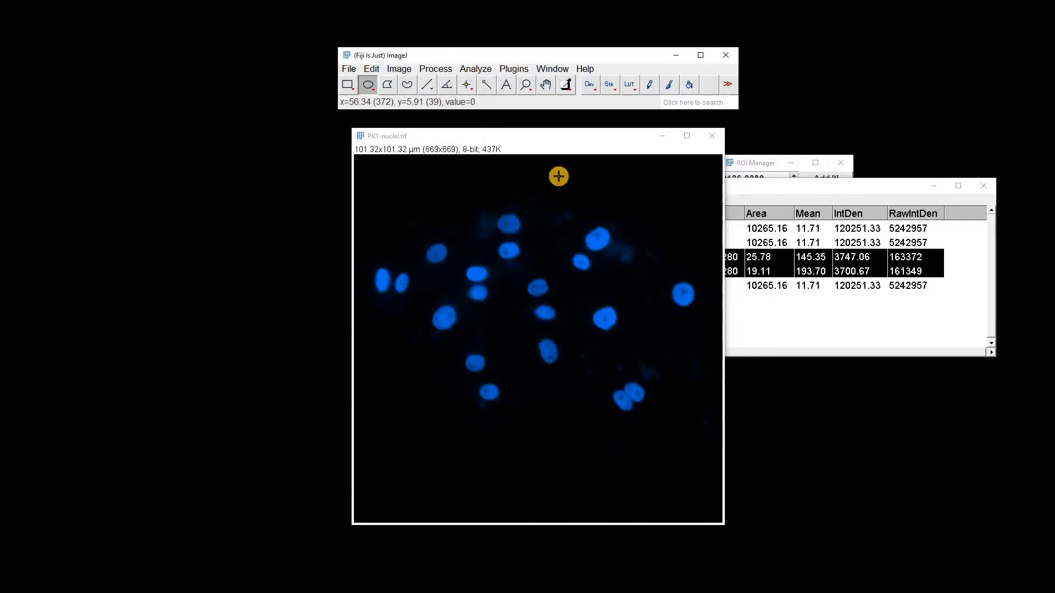
Show the hidden overlay again.
{"action": "left_click", "coordinate": [396, 72]}
{"action": "mouse_move", "coordinate": [483, 308]}
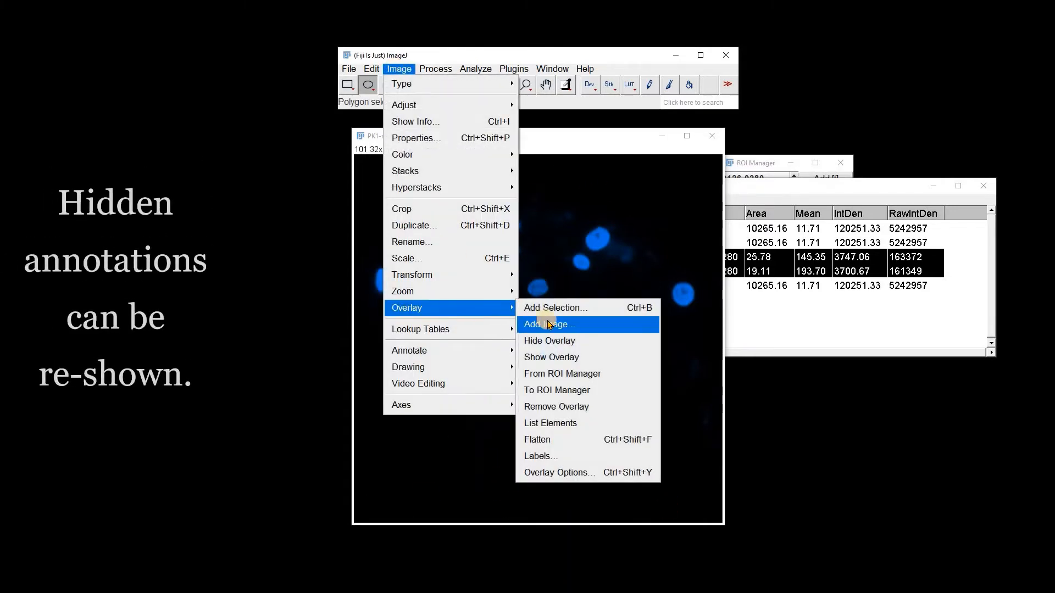
{"action": "left_click", "coordinate": [560, 357]}
Turn off ROI labels in the ROI Manager.
{"action": "left_click", "coordinate": [753, 162]}
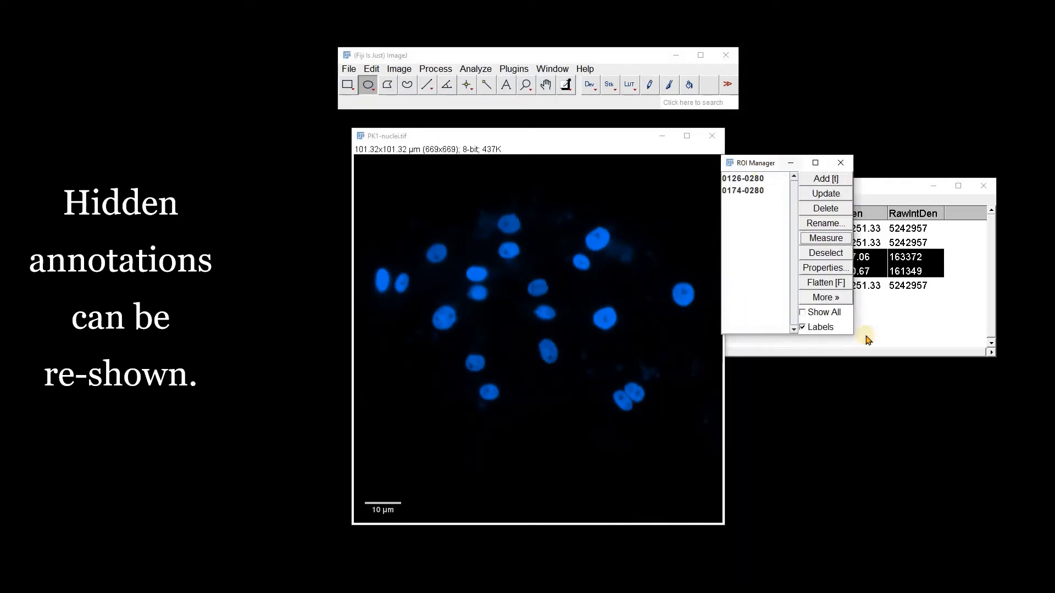
{"action": "left_click", "coordinate": [802, 327]}
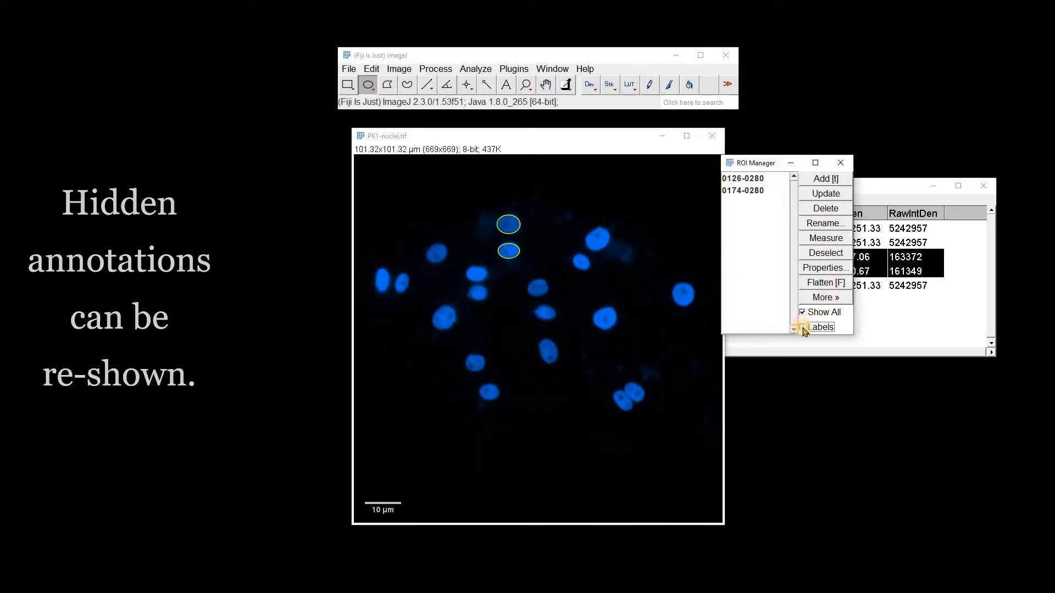
Flatten the annotated image into an RGB copy and close that copy.
{"action": "left_click", "coordinate": [827, 290]}
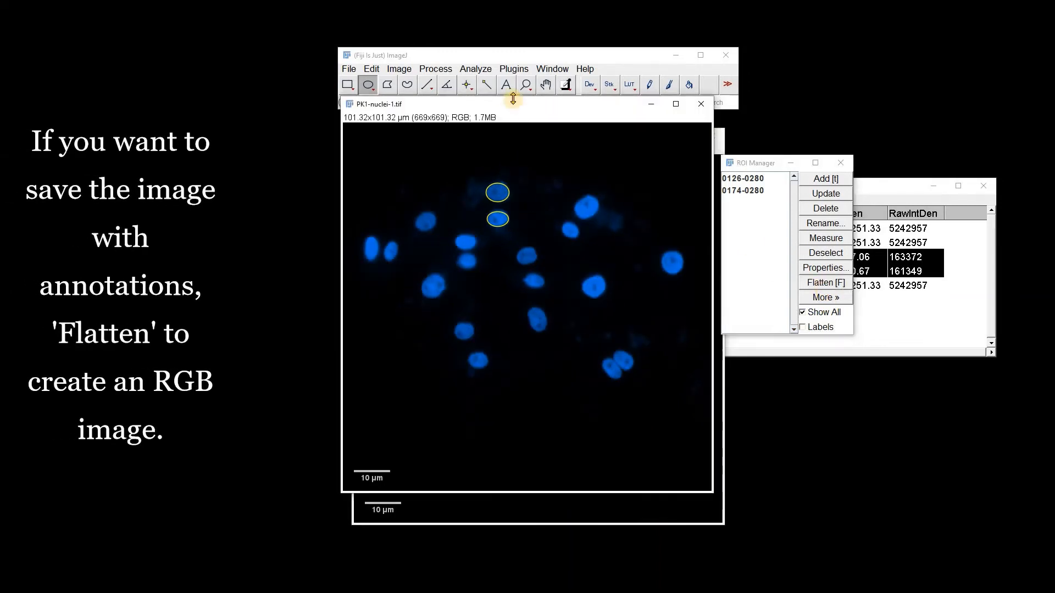
{"action": "left_click_drag", "start_coordinate": [501, 109], "coordinate": [610, 139]}
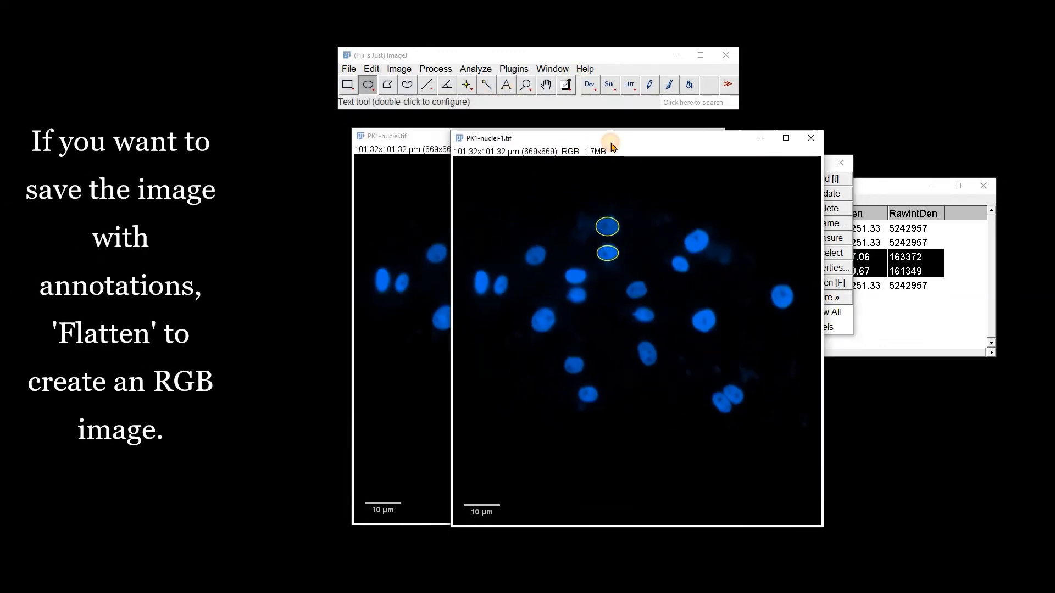
{"action": "left_click", "coordinate": [812, 138]}
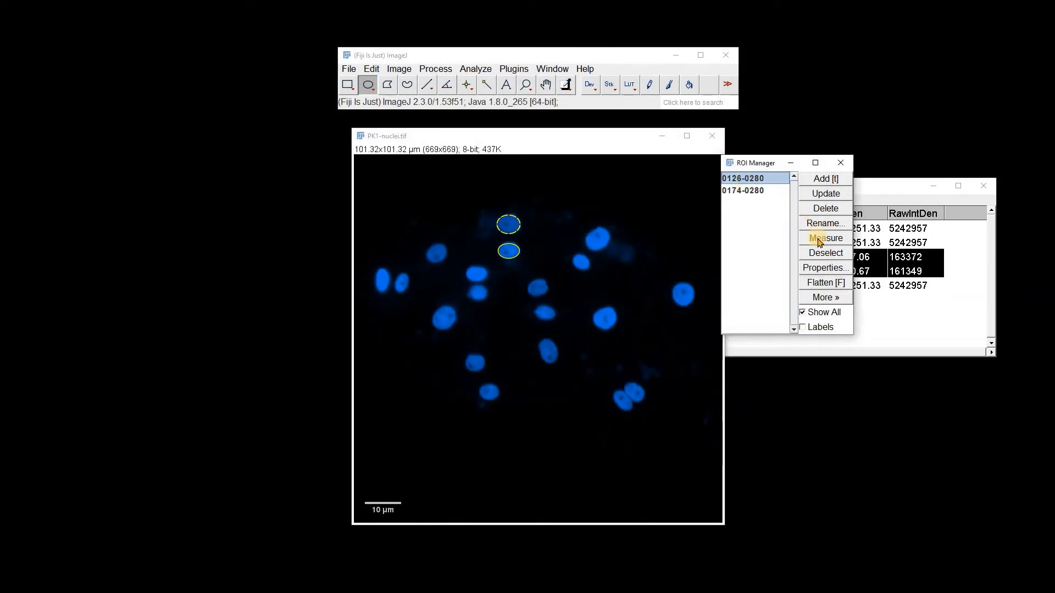
Set the fill colour of ROI 0126-0280 to yellow in its properties.
{"action": "left_click", "coordinate": [823, 268]}
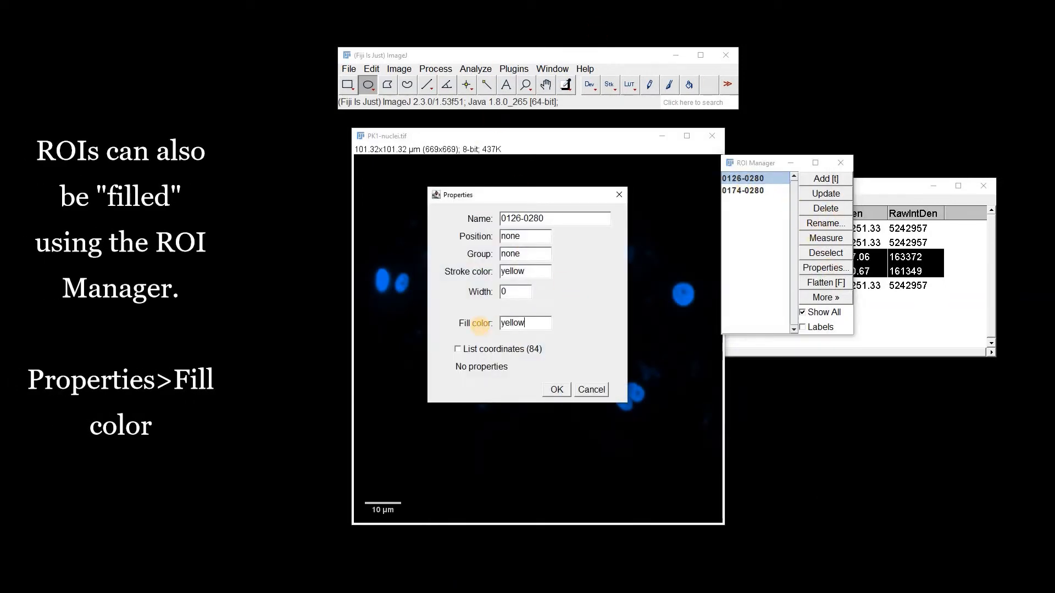
{"action": "left_click", "coordinate": [558, 390]}
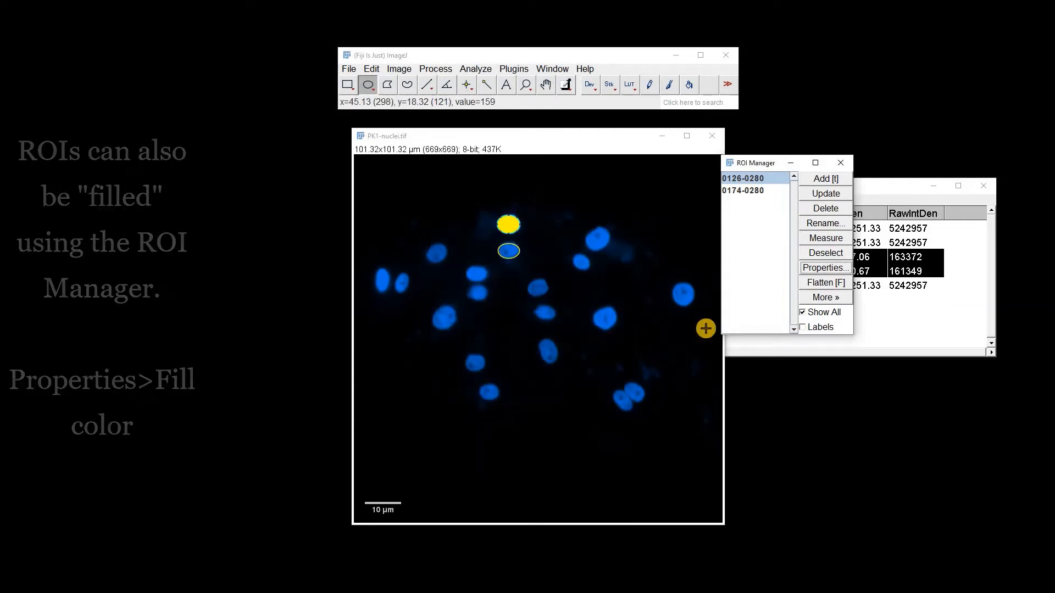
Measure ROI 0126-0280 from the ROI Manager.
{"action": "left_click", "coordinate": [823, 238]}
{"action": "left_click_drag", "start_coordinate": [902, 188], "coordinate": [920, 263]}
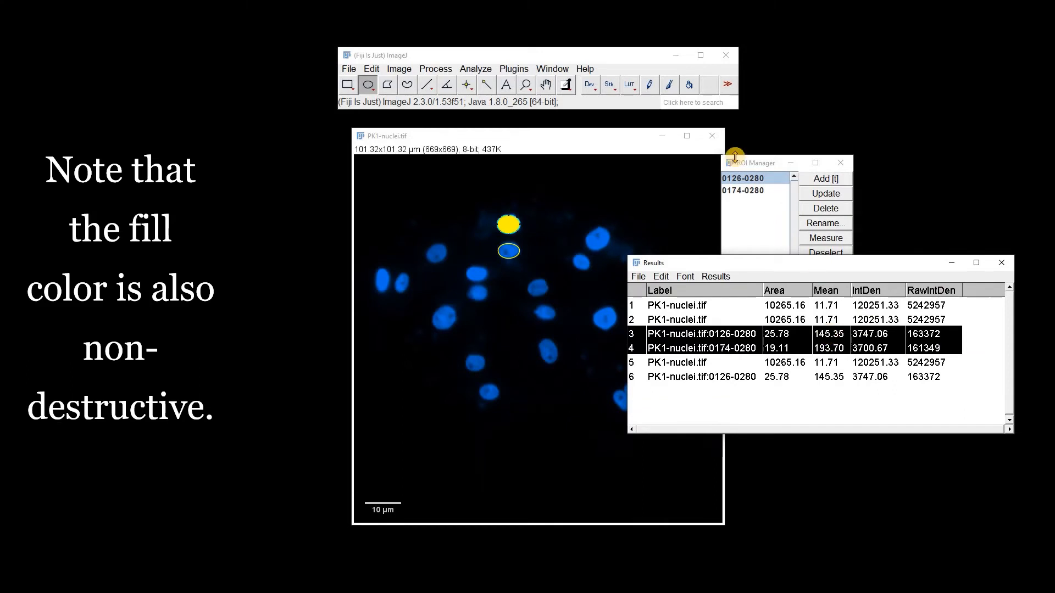
Set the fill colour of ROI 0174-0280 to red in its properties.
{"action": "left_click", "coordinate": [743, 191]}
{"action": "left_click", "coordinate": [826, 268]}
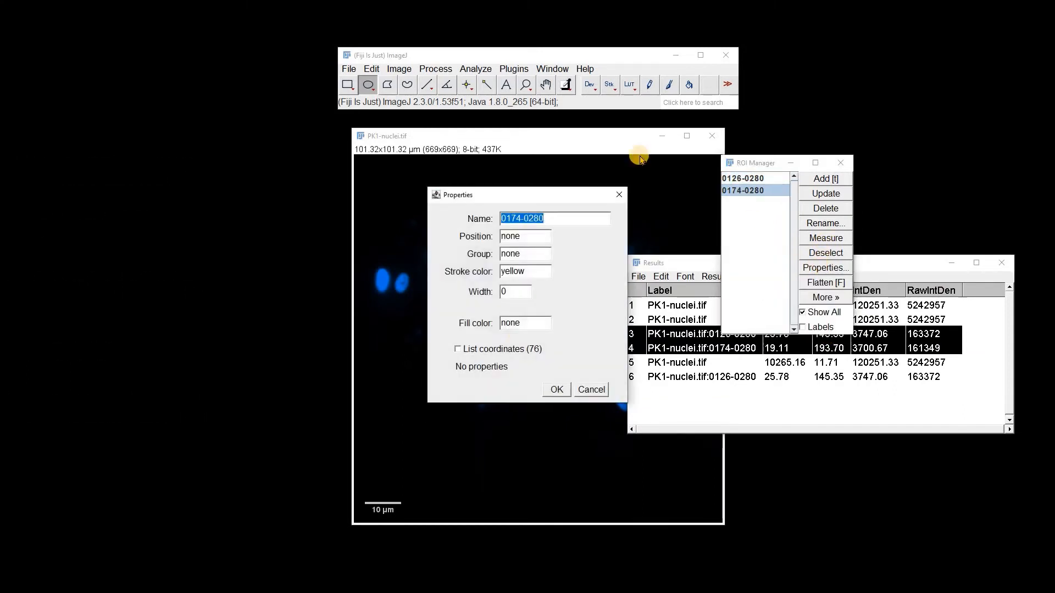
{"action": "left_click", "coordinate": [555, 389]}
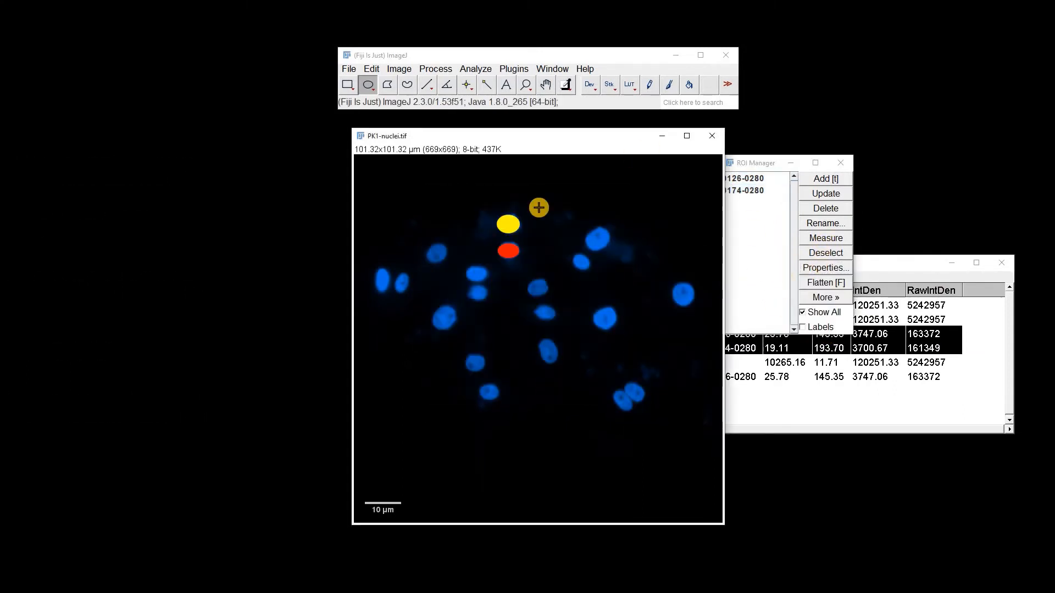
Measure ROI 0174-0280 from the ROI Manager.
{"action": "left_click", "coordinate": [776, 203]}
{"action": "left_click", "coordinate": [826, 238]}
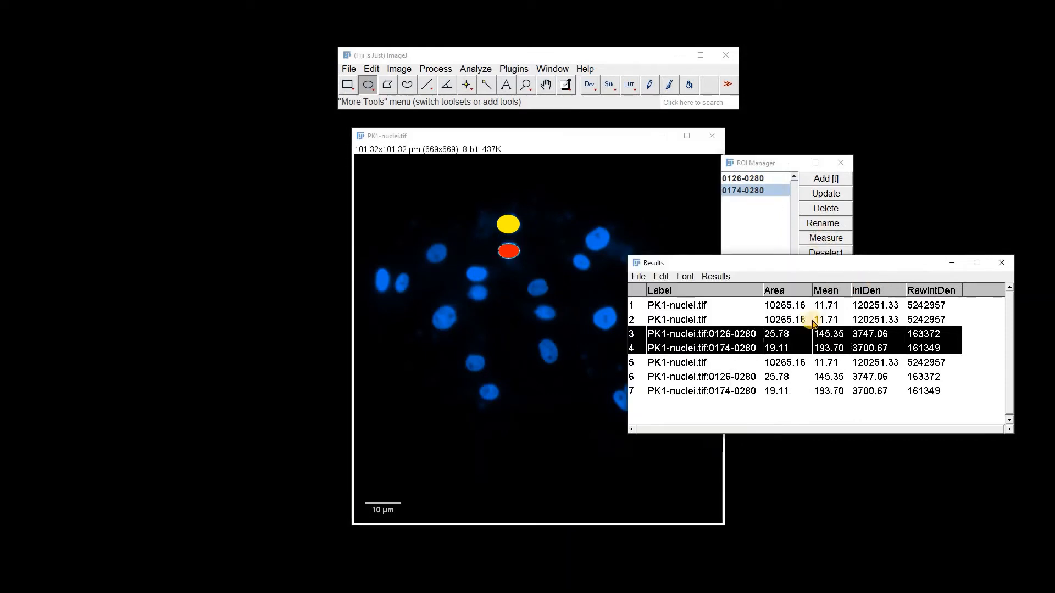
Zoom the image to 200% and draw a straight line across a nucleus, adding it to the ROI Manager.
{"action": "left_click", "coordinate": [526, 84]}
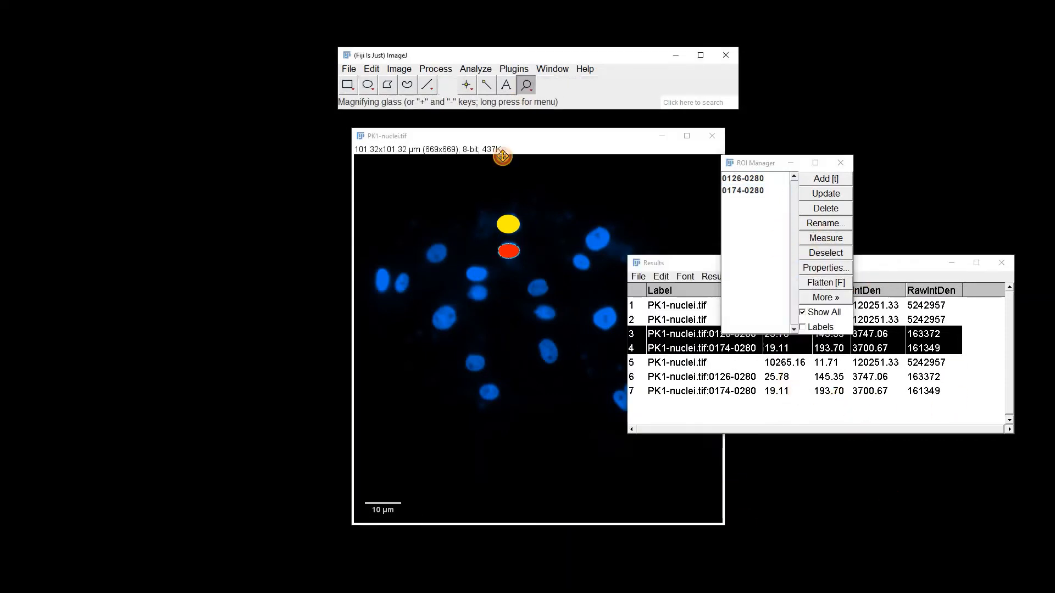
{"action": "left_click", "coordinate": [489, 329]}
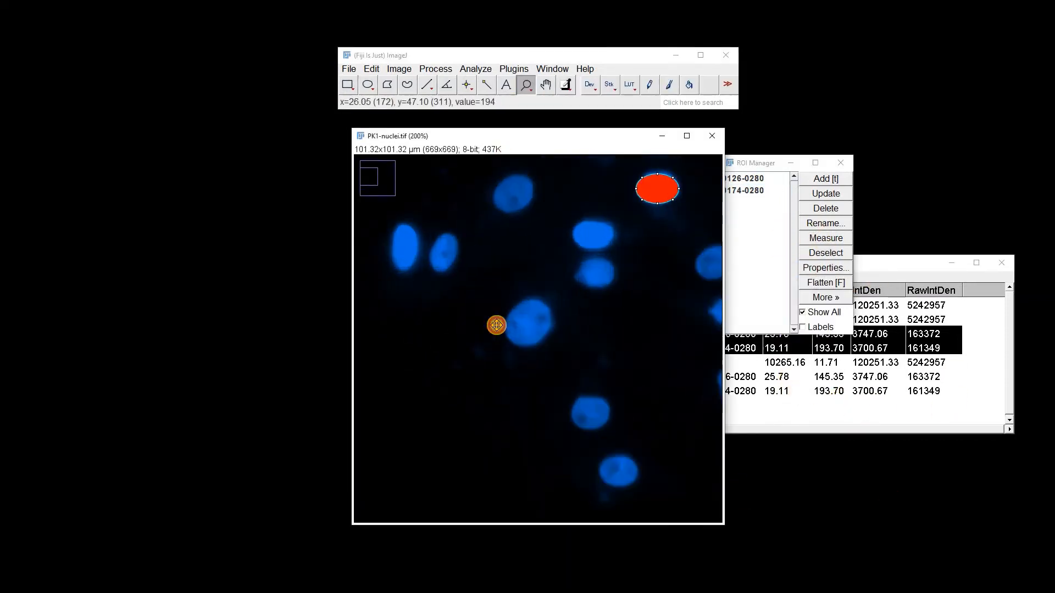
{"action": "left_click", "coordinate": [426, 85]}
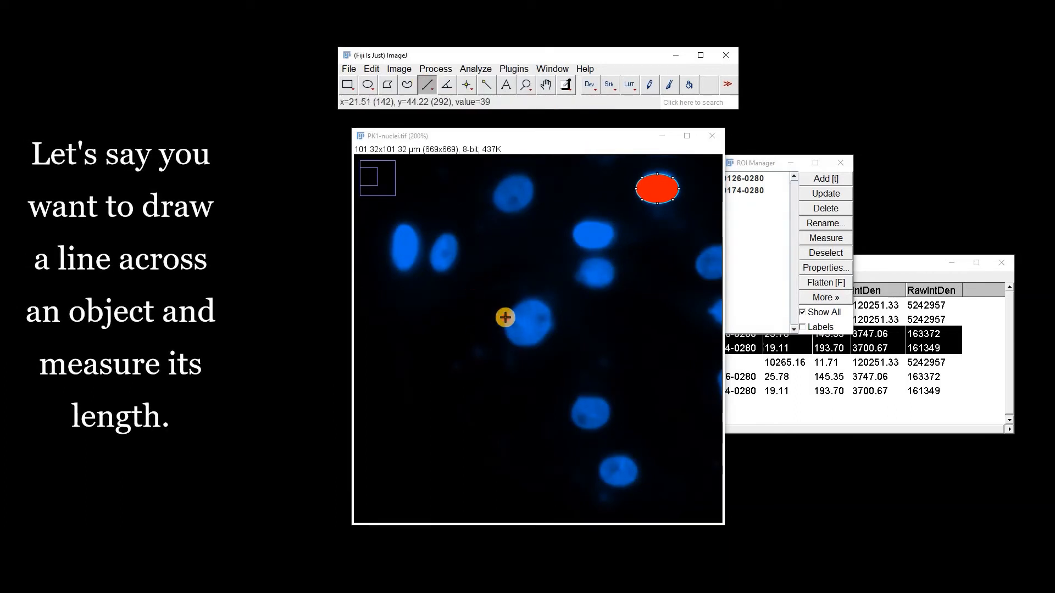
{"action": "left_click_drag", "start_coordinate": [505, 318], "coordinate": [551, 326]}
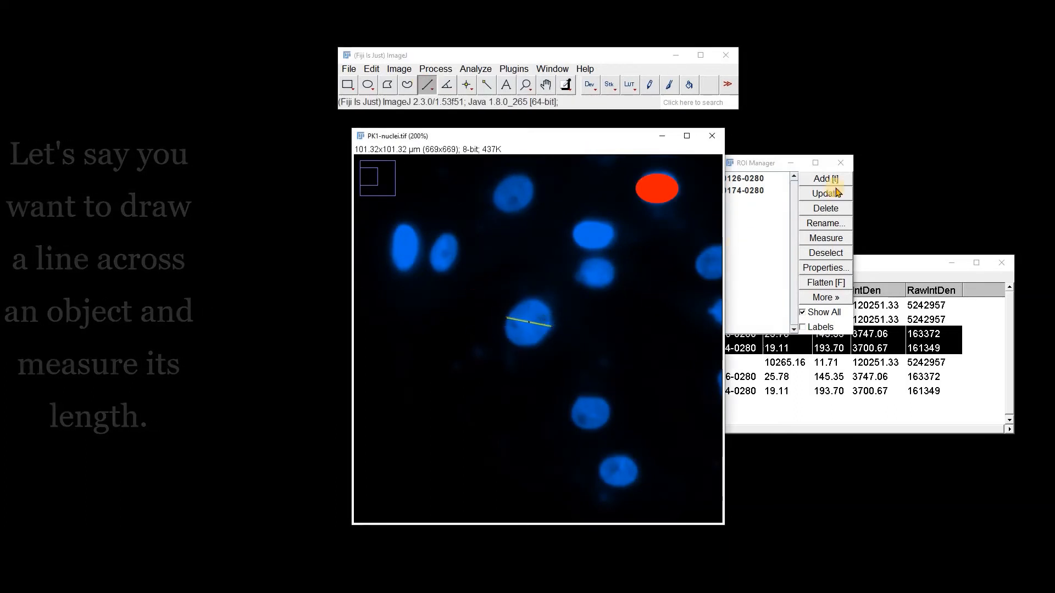
{"action": "key", "text": "t"}
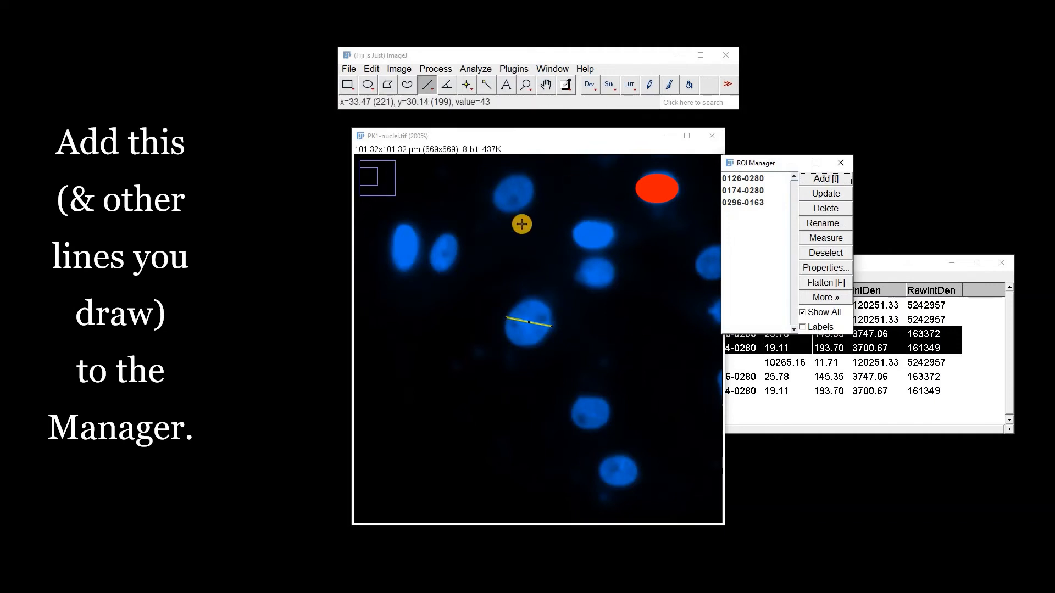
Draw straight lines across two more nuclei and add each one to the ROI Manager.
{"action": "left_click", "coordinate": [497, 201]}
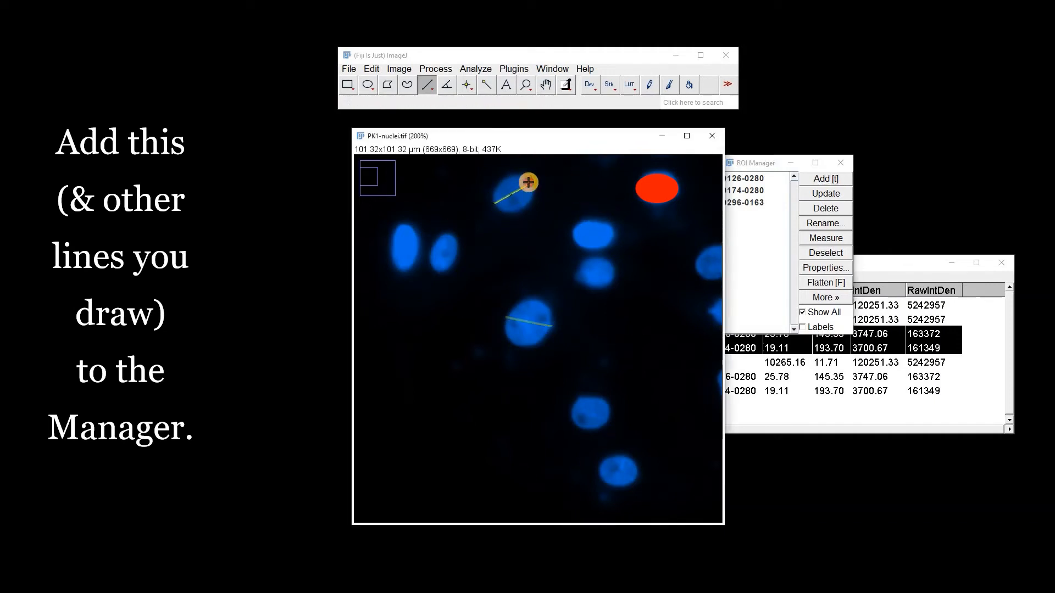
{"action": "right_click", "coordinate": [532, 185]}
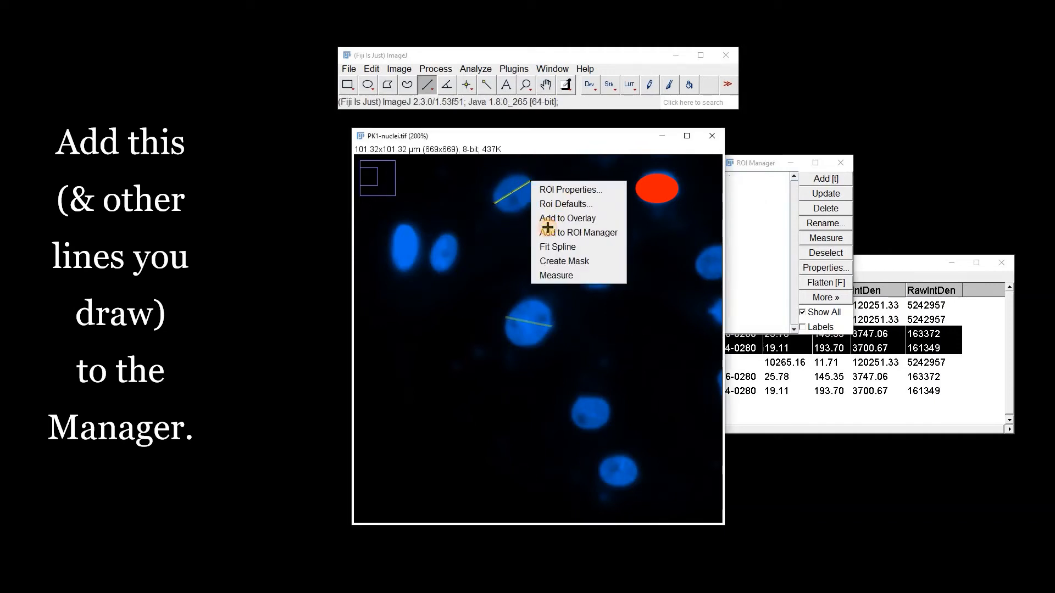
{"action": "left_click", "coordinate": [574, 231]}
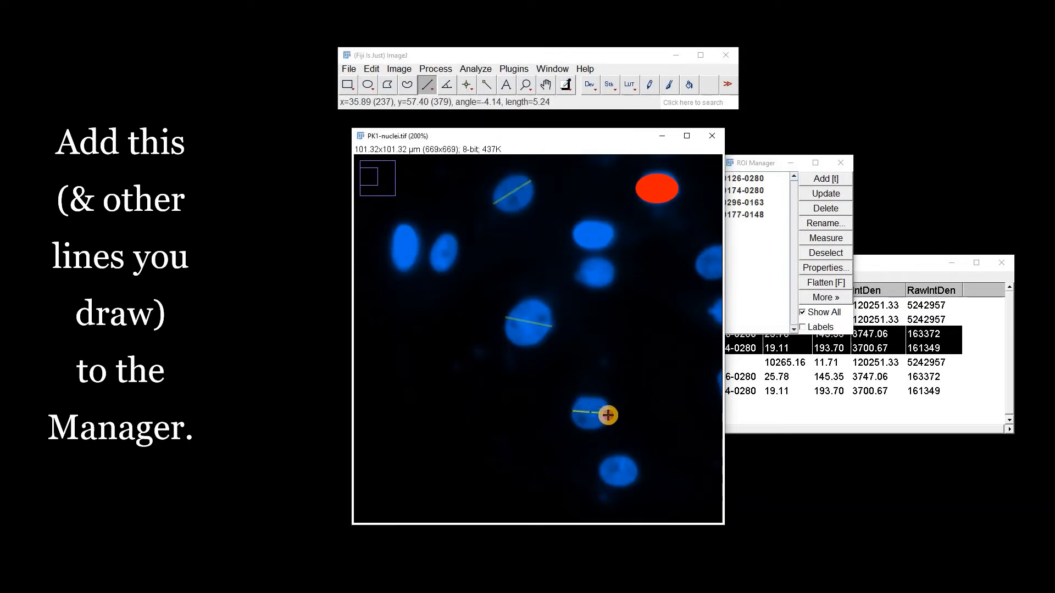
{"action": "left_click", "coordinate": [826, 178]}
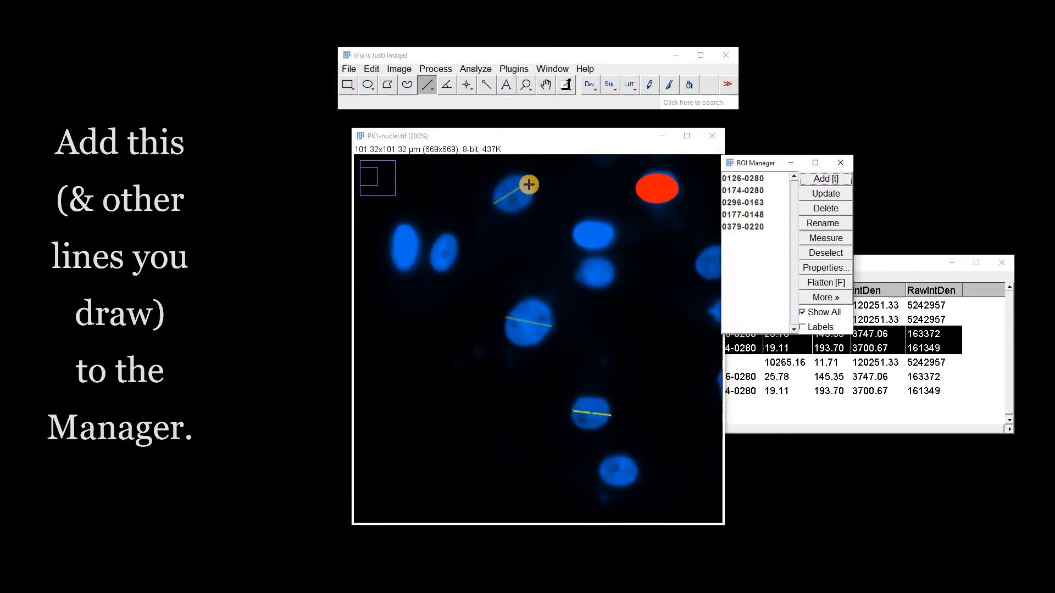
List all ROIs in a table, examine the line entries, and close the list.
{"action": "left_click", "coordinate": [828, 299]}
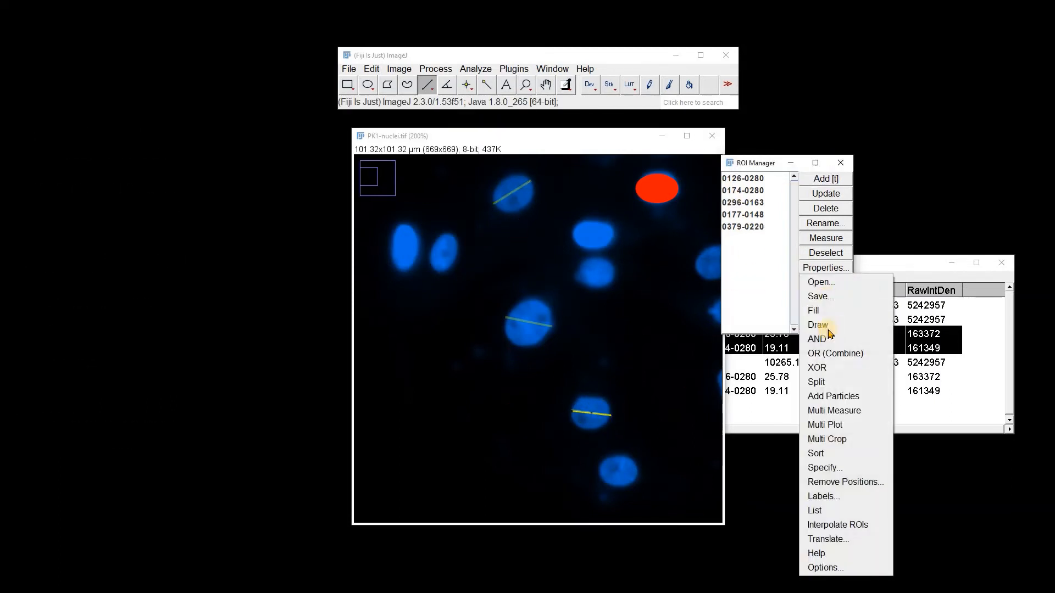
{"action": "left_click", "coordinate": [824, 508]}
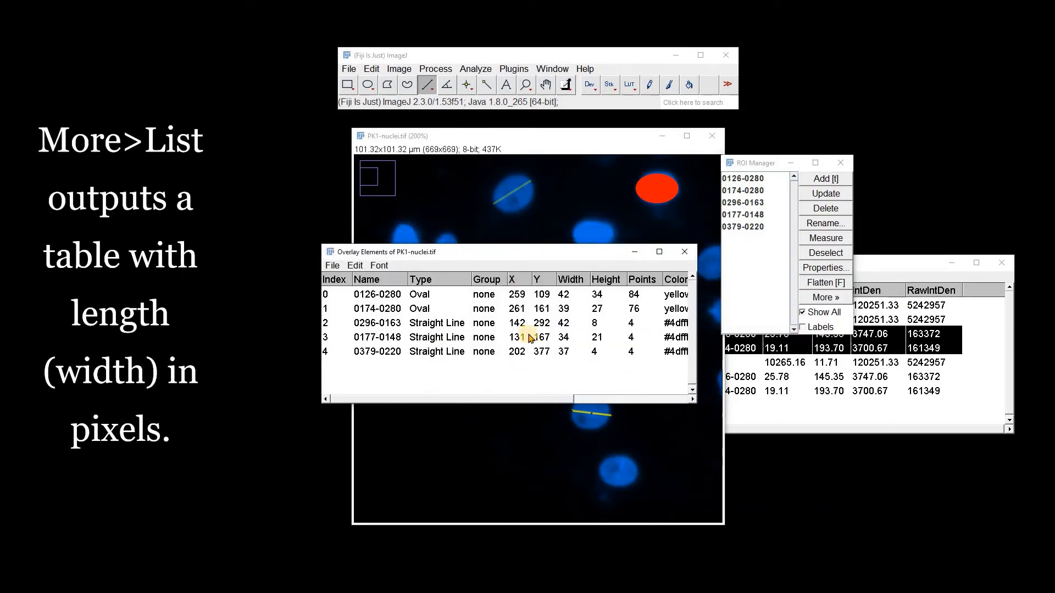
{"action": "left_click_drag", "start_coordinate": [566, 328], "coordinate": [566, 353]}
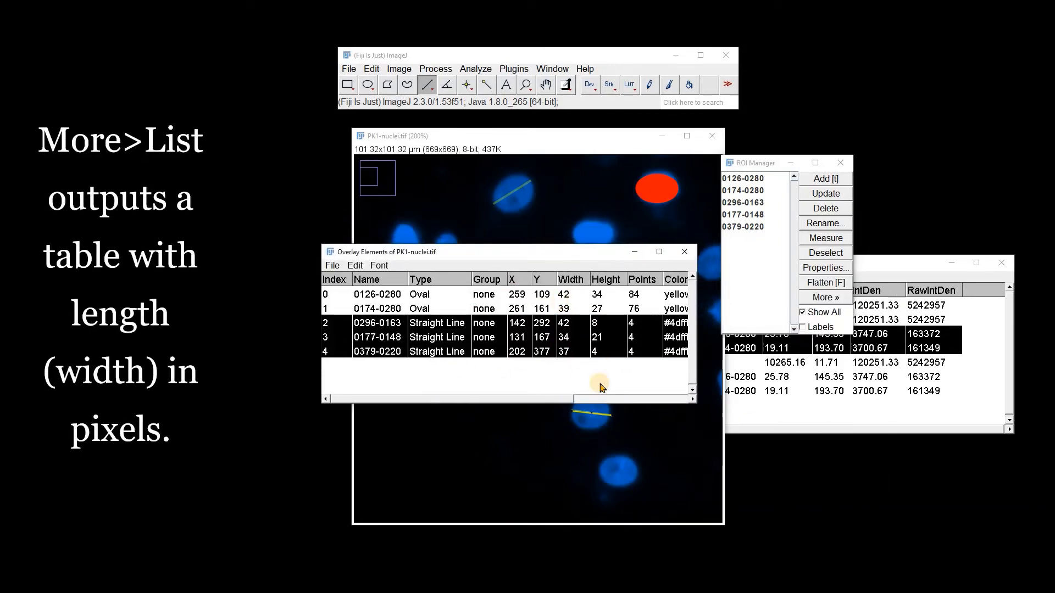
{"action": "left_click", "coordinate": [685, 251]}
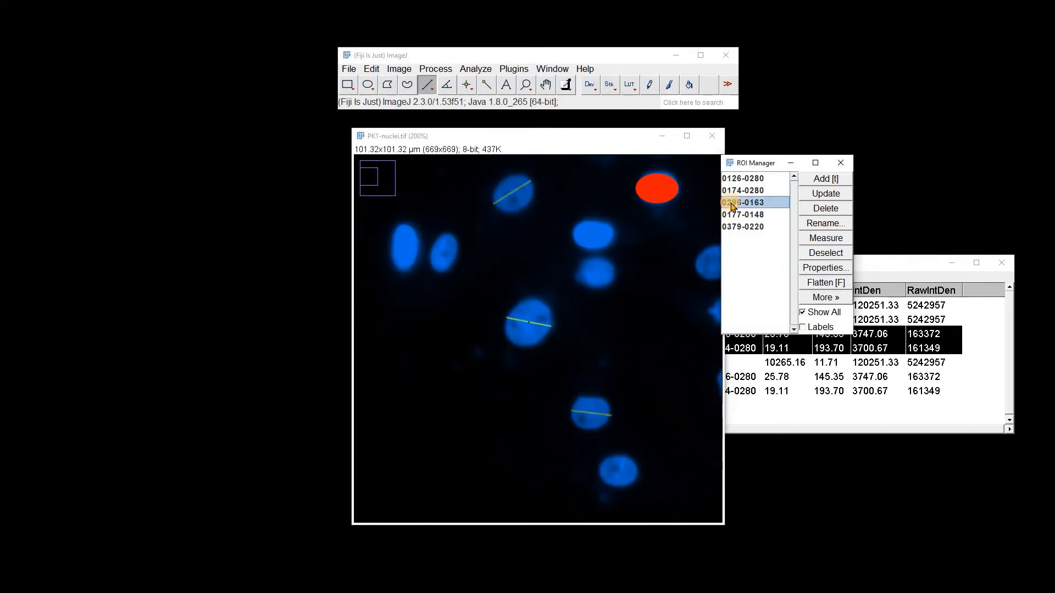
Measure the three selected line ROIs and widen the Results table to show the Length column.
{"action": "left_click", "coordinate": [815, 242]}
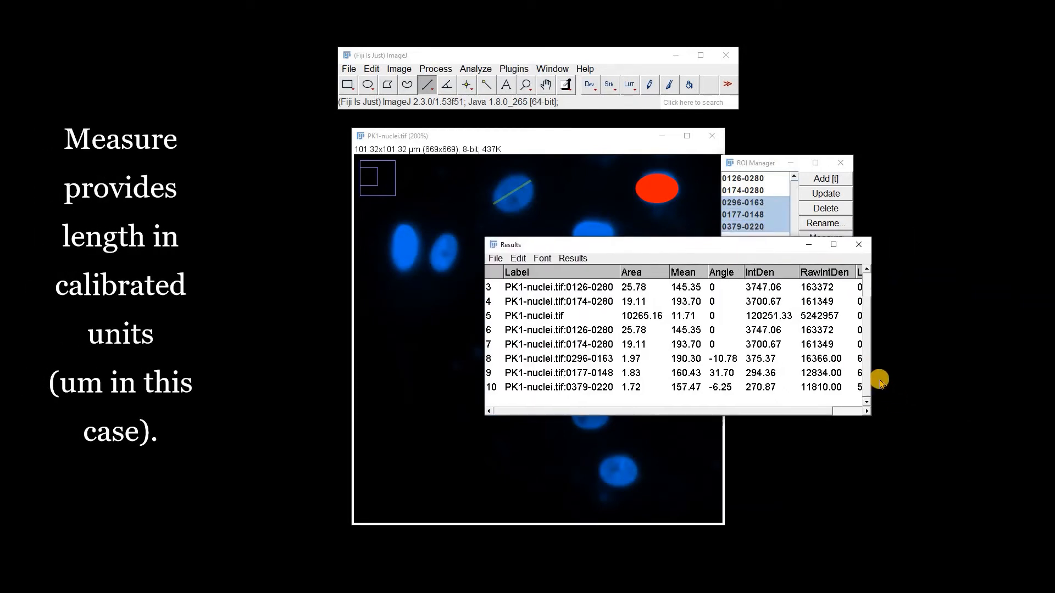
{"action": "left_click_drag", "start_coordinate": [870, 384], "coordinate": [968, 398]}
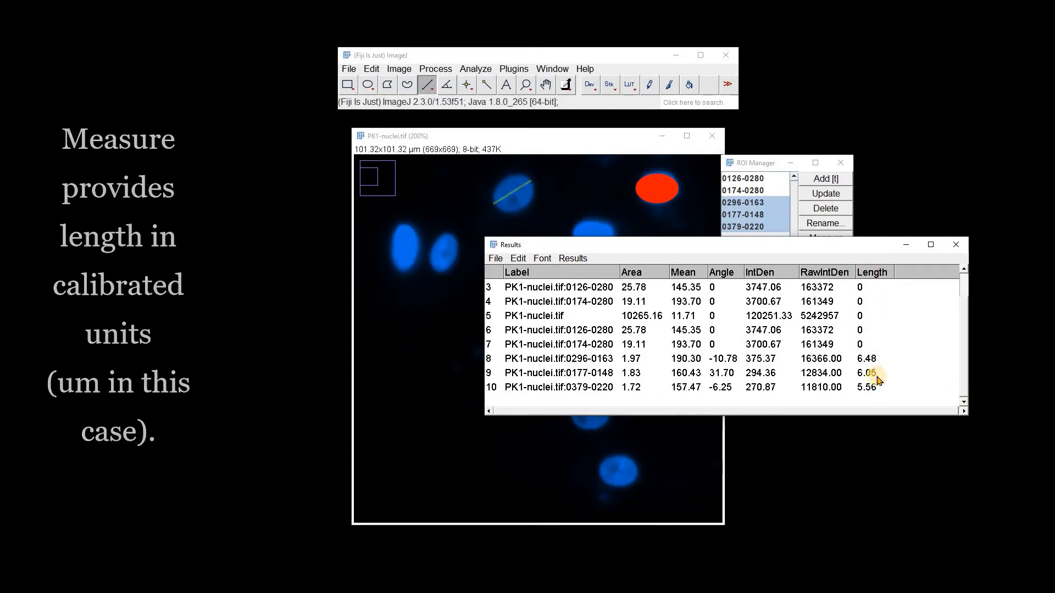
{"action": "left_click_drag", "start_coordinate": [801, 244], "coordinate": [737, 328]}
Rename the three line ROIs as 6.48 um, 6.05 um and 5.56 um.
{"action": "left_click", "coordinate": [730, 204]}
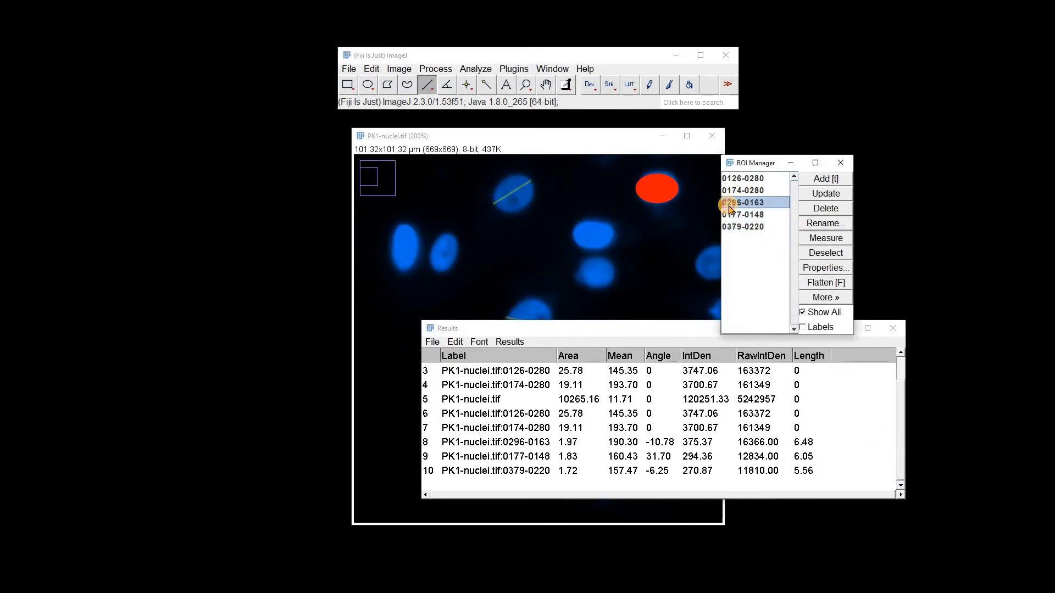
{"action": "left_click", "coordinate": [824, 222]}
{"action": "type", "text": "6.48 um"}
{"action": "key", "text": "Return"}
{"action": "left_click", "coordinate": [738, 215]}
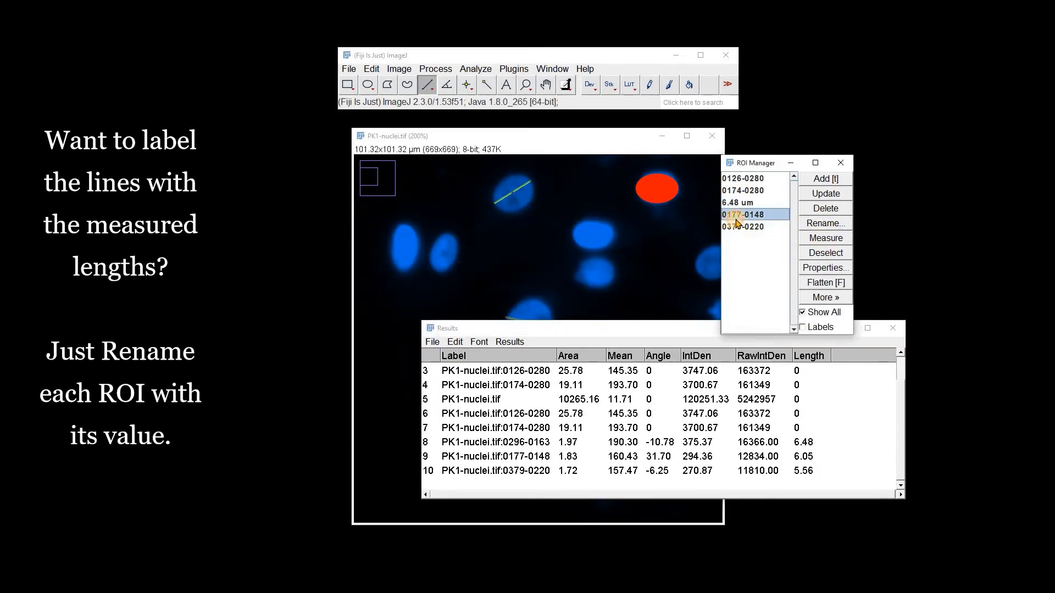
{"action": "left_click", "coordinate": [817, 225]}
{"action": "key", "text": "Return"}
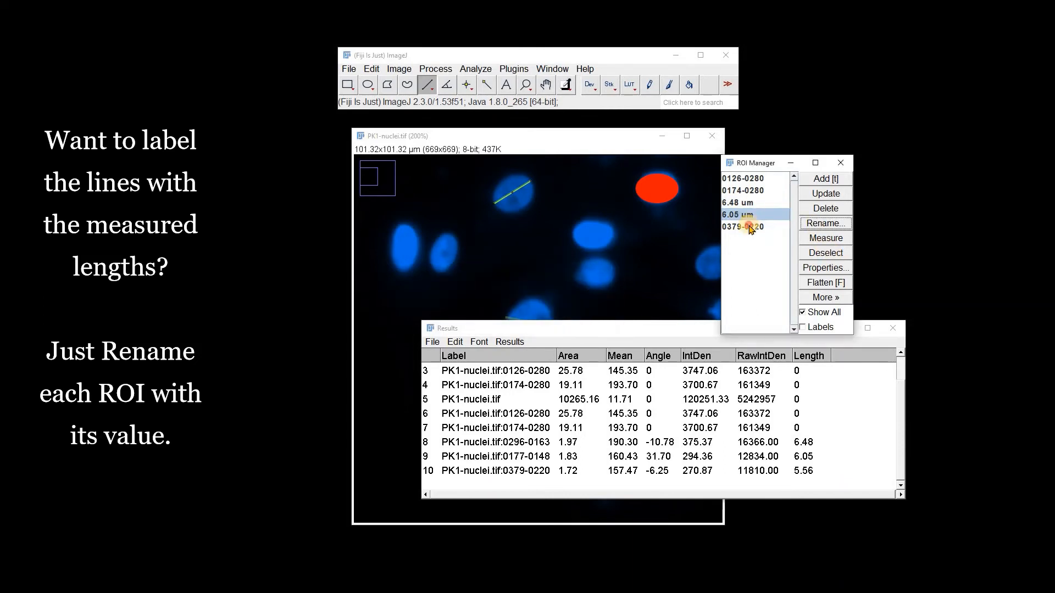
{"action": "left_click", "coordinate": [742, 227]}
{"action": "left_click", "coordinate": [813, 225]}
{"action": "type", "text": "5.56 um"}
{"action": "key", "text": "Return"}
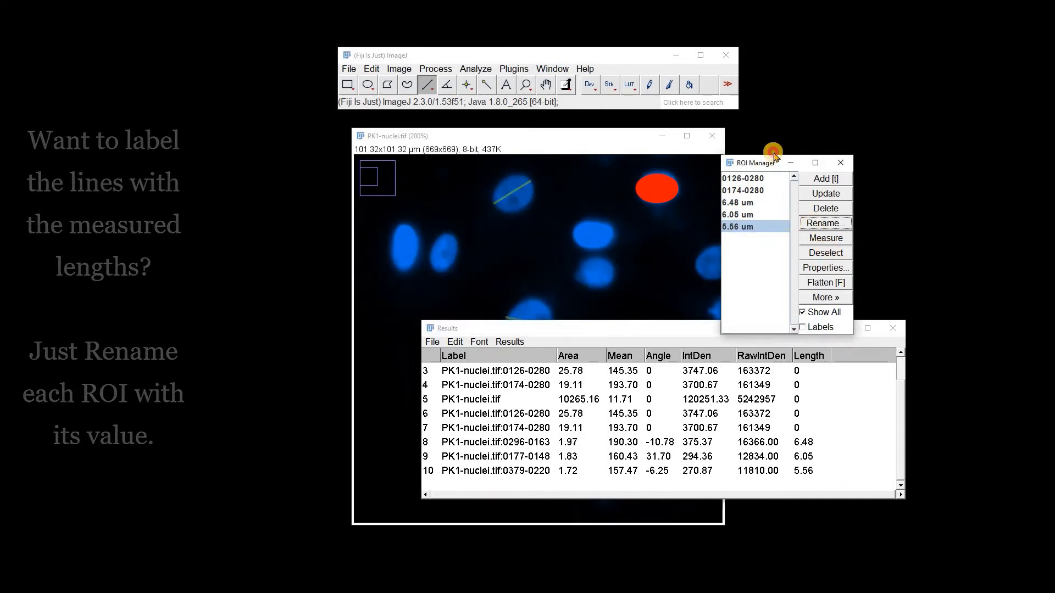
Turn on ROI labels in the ROI Manager.
{"action": "left_click_drag", "start_coordinate": [769, 162], "coordinate": [794, 138]}
{"action": "left_click", "coordinate": [828, 302]}
{"action": "left_click_drag", "start_coordinate": [749, 341], "coordinate": [785, 417]}
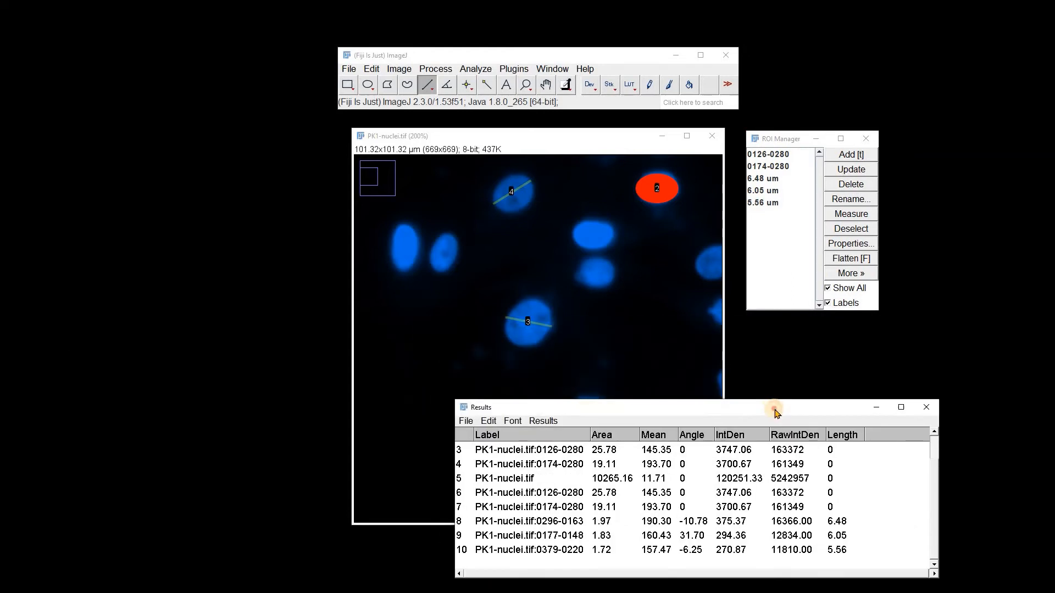
Set the ROI labels to use names as labels, yellow, bold, without backgrounds, then minimize the Results window.
{"action": "left_click", "coordinate": [851, 273]}
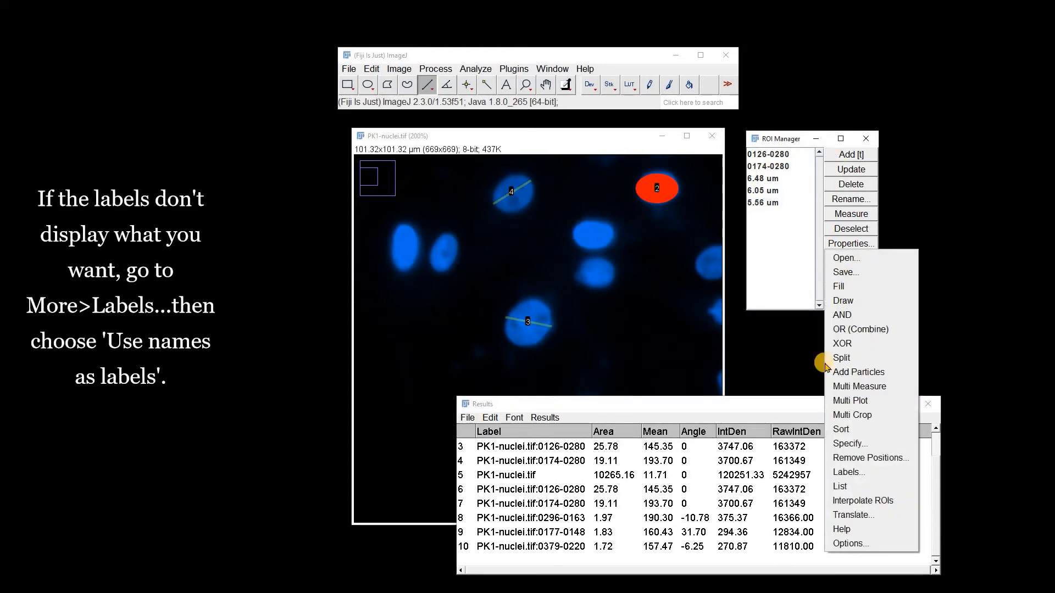
{"action": "left_click", "coordinate": [846, 472]}
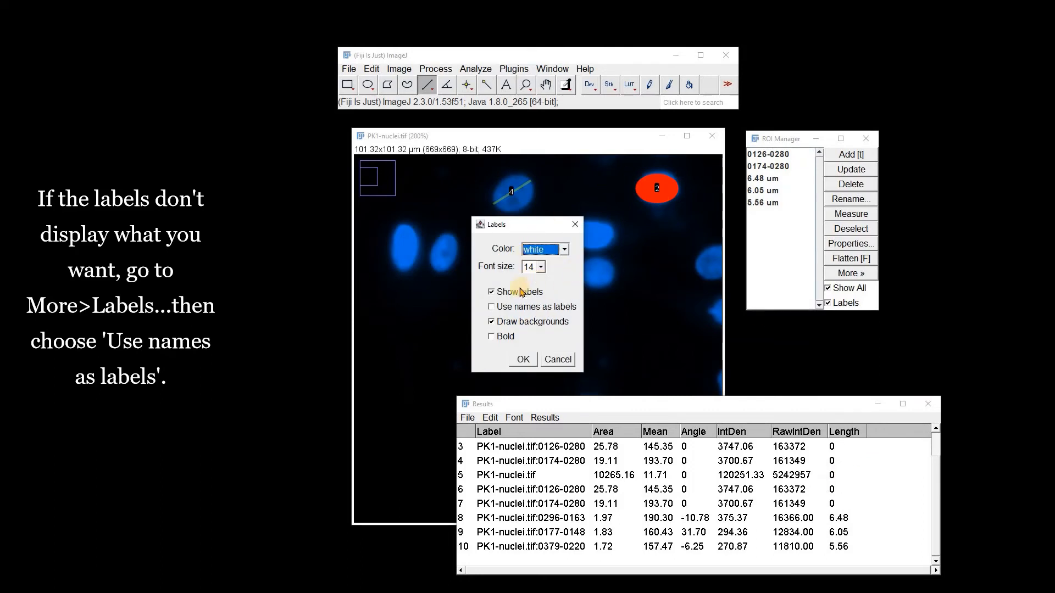
{"action": "left_click", "coordinate": [549, 312]}
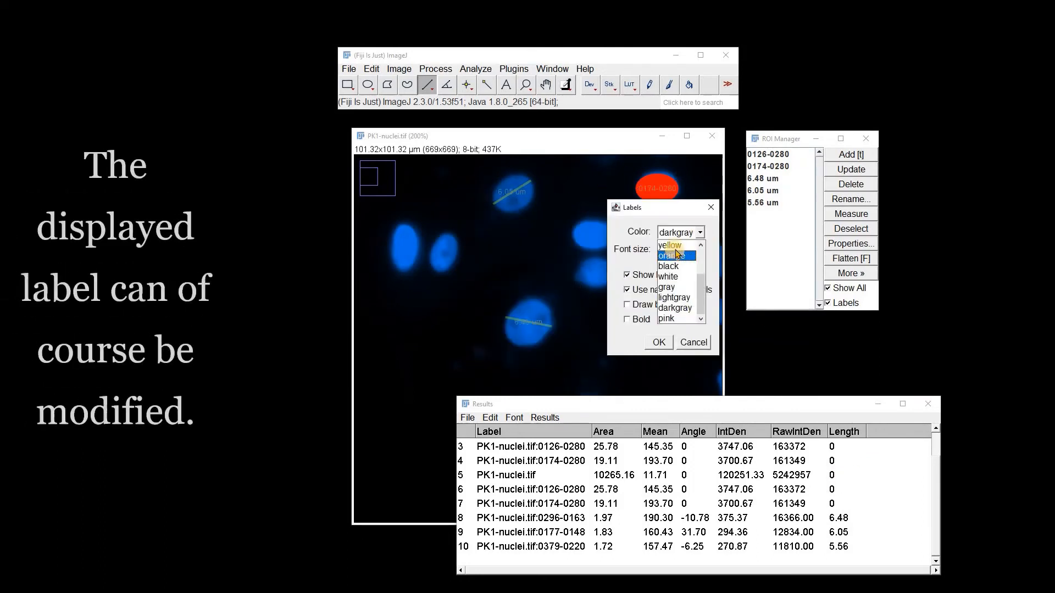
{"action": "left_click", "coordinate": [671, 246]}
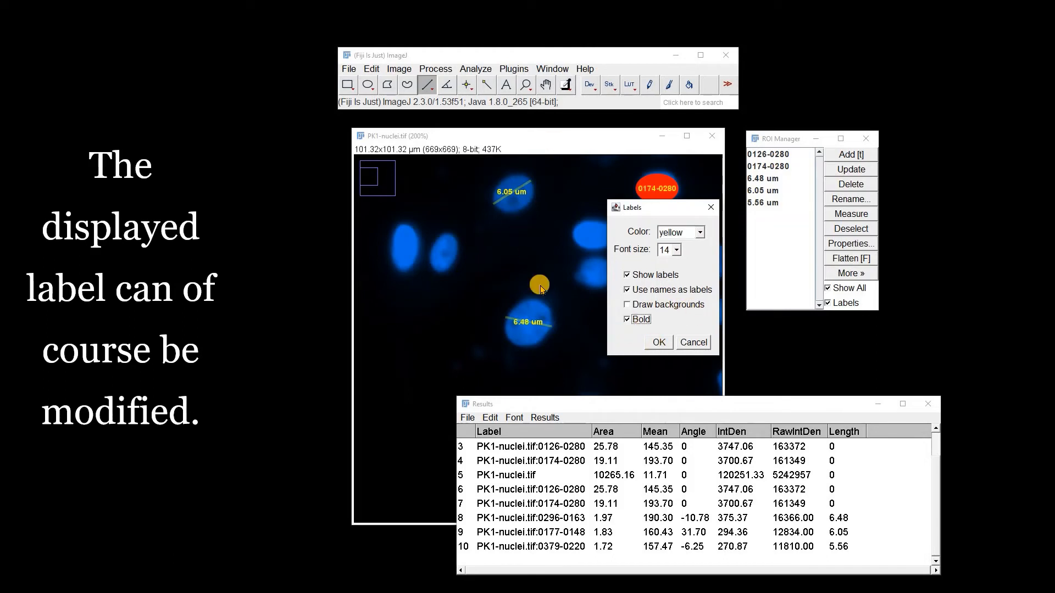
{"action": "left_click", "coordinate": [661, 343]}
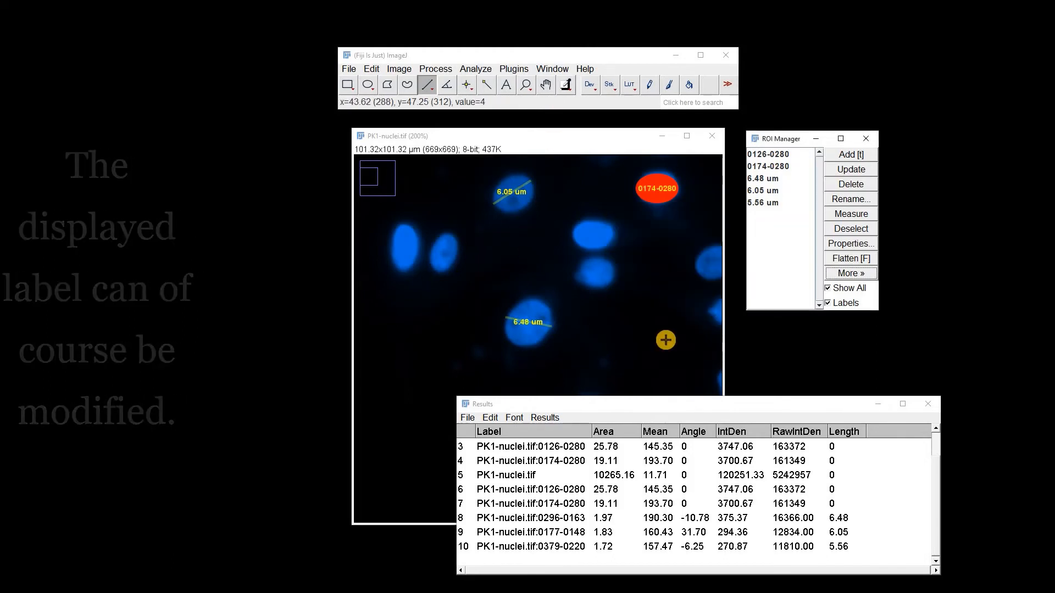
{"action": "left_click", "coordinate": [879, 405]}
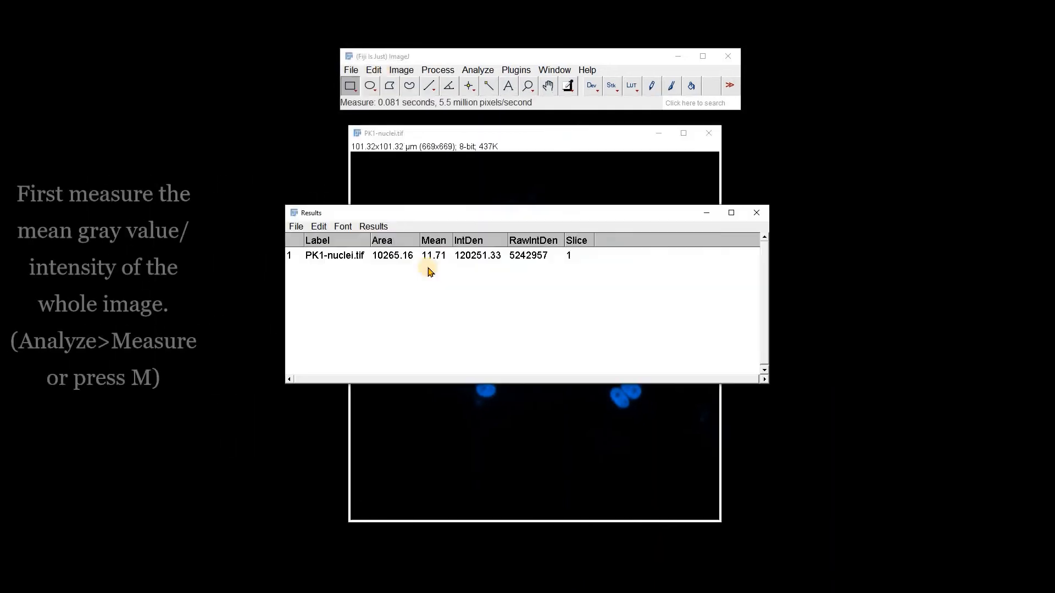
Overlay a grid on the nuclei image using the Grid tool.
{"action": "left_click_drag", "start_coordinate": [471, 216], "coordinate": [663, 250]}
{"action": "left_click_drag", "start_coordinate": [473, 343], "coordinate": [675, 338]}
{"action": "left_click_drag", "start_coordinate": [795, 242], "coordinate": [854, 271]}
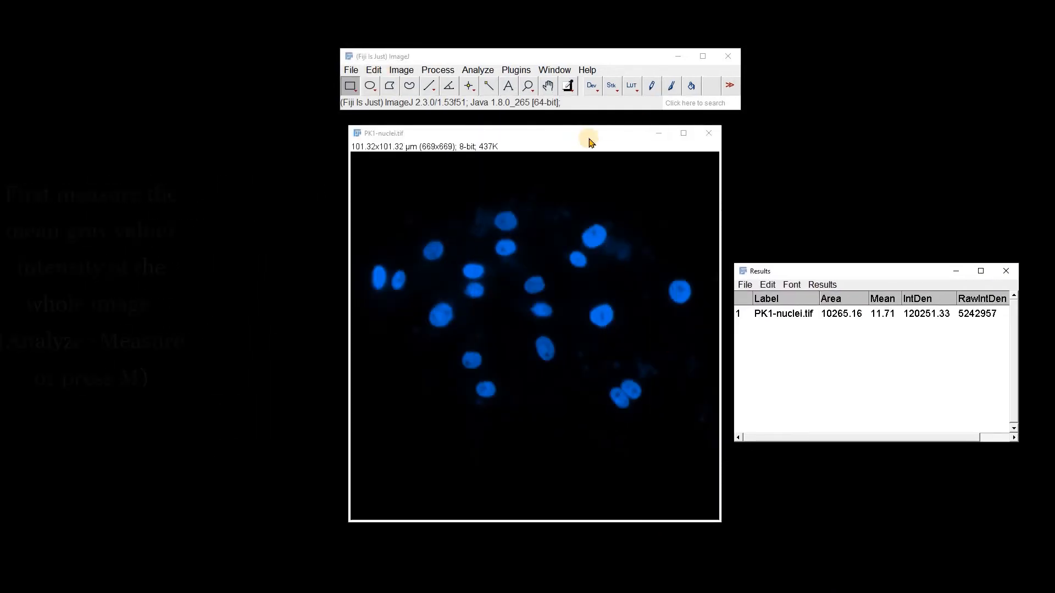
{"action": "left_click", "coordinate": [476, 70]}
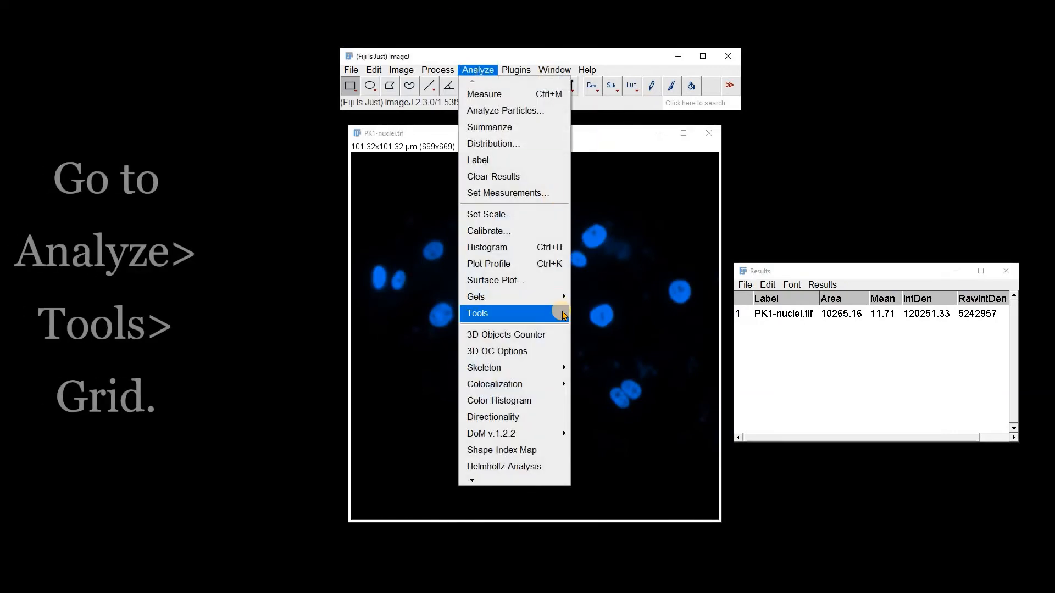
{"action": "mouse_move", "coordinate": [549, 314]}
{"action": "left_click", "coordinate": [606, 449]}
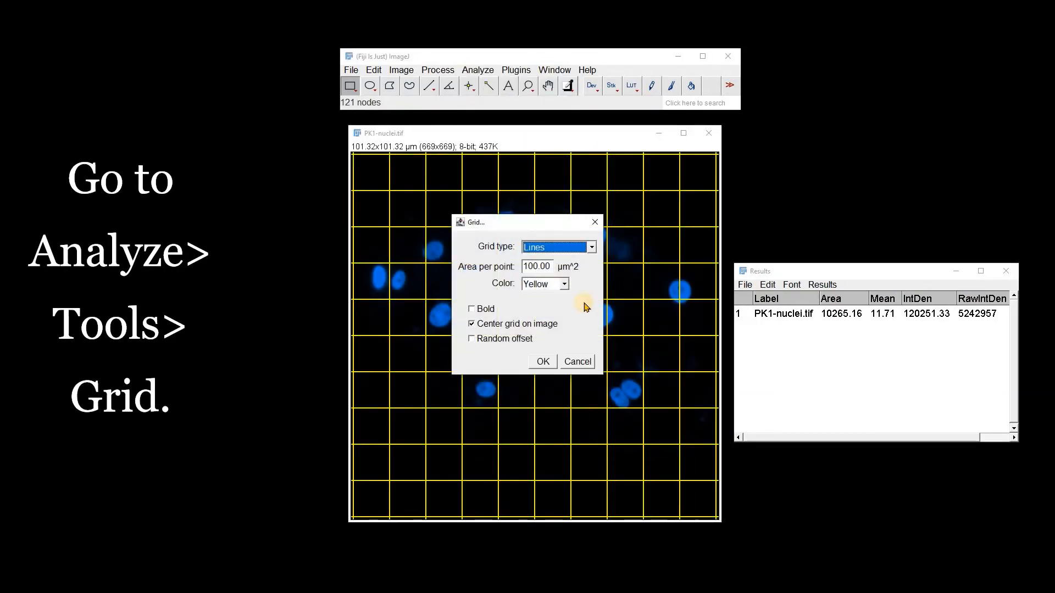
{"action": "left_click_drag", "start_coordinate": [537, 229], "coordinate": [860, 105]}
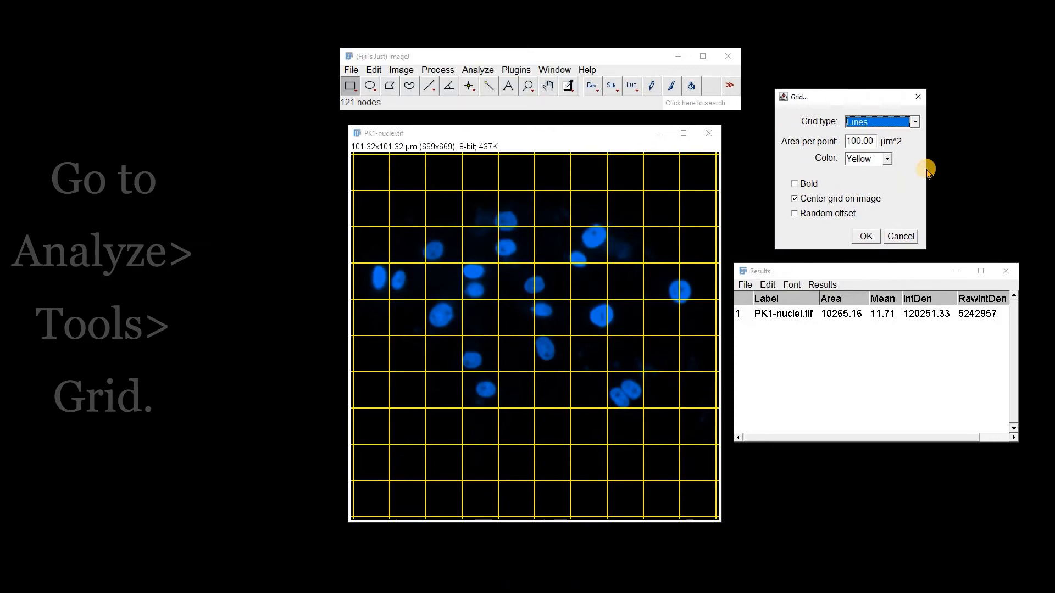
Set the grid colour to Red.
{"action": "left_click", "coordinate": [887, 159]}
{"action": "left_click_drag", "start_coordinate": [890, 185], "coordinate": [890, 177]}
{"action": "left_click", "coordinate": [861, 173]}
Preview the Horizontal Lines, Crosses, Points and Circles grid types before returning to Lines.
{"action": "left_click", "coordinate": [877, 126]}
{"action": "left_click", "coordinate": [863, 144]}
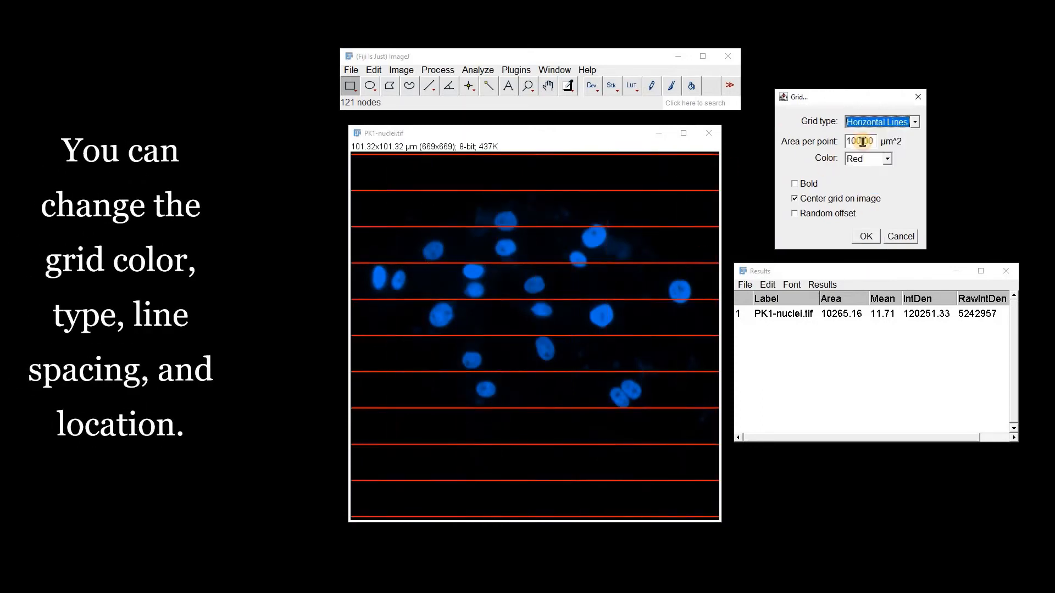
{"action": "left_click", "coordinate": [880, 122]}
{"action": "left_click", "coordinate": [859, 155]}
{"action": "left_click", "coordinate": [868, 126]}
{"action": "left_click", "coordinate": [859, 165]}
{"action": "left_click", "coordinate": [869, 125]}
{"action": "left_click", "coordinate": [857, 177]}
{"action": "left_click", "coordinate": [879, 122]}
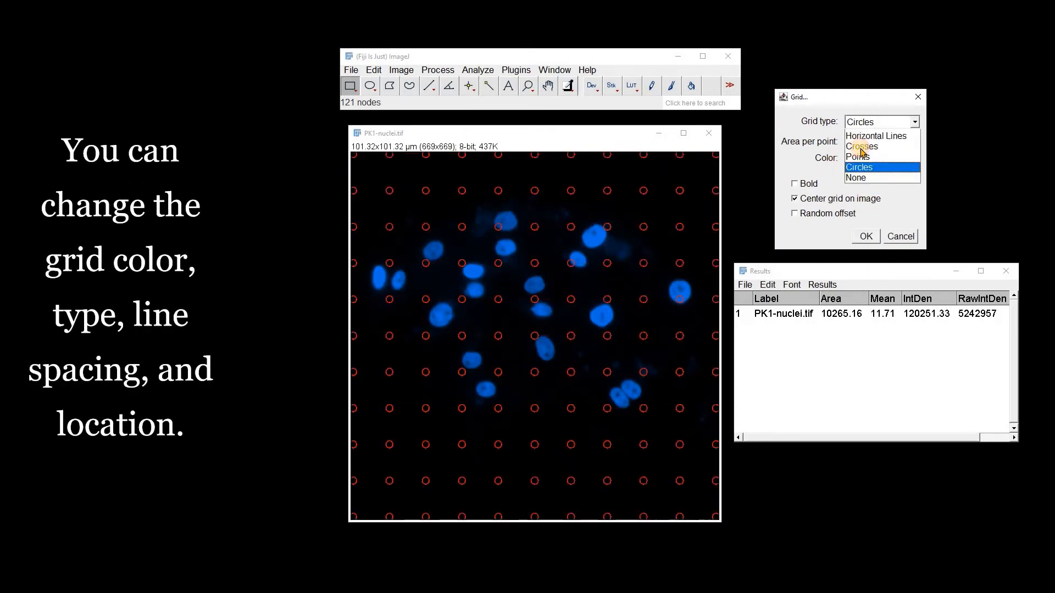
{"action": "left_click", "coordinate": [856, 187]}
{"action": "left_click", "coordinate": [879, 122]}
{"action": "left_click", "coordinate": [856, 135]}
Toggle the random offset and grid centering options and apply the red line grid.
{"action": "left_click", "coordinate": [795, 213]}
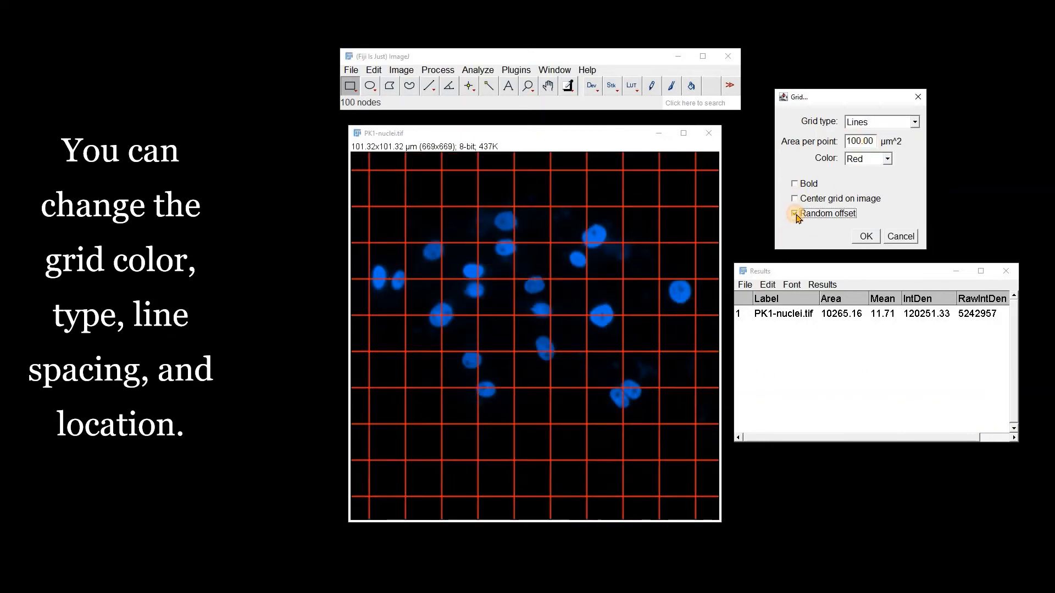
{"action": "left_click", "coordinate": [795, 199]}
{"action": "left_click", "coordinate": [865, 235]}
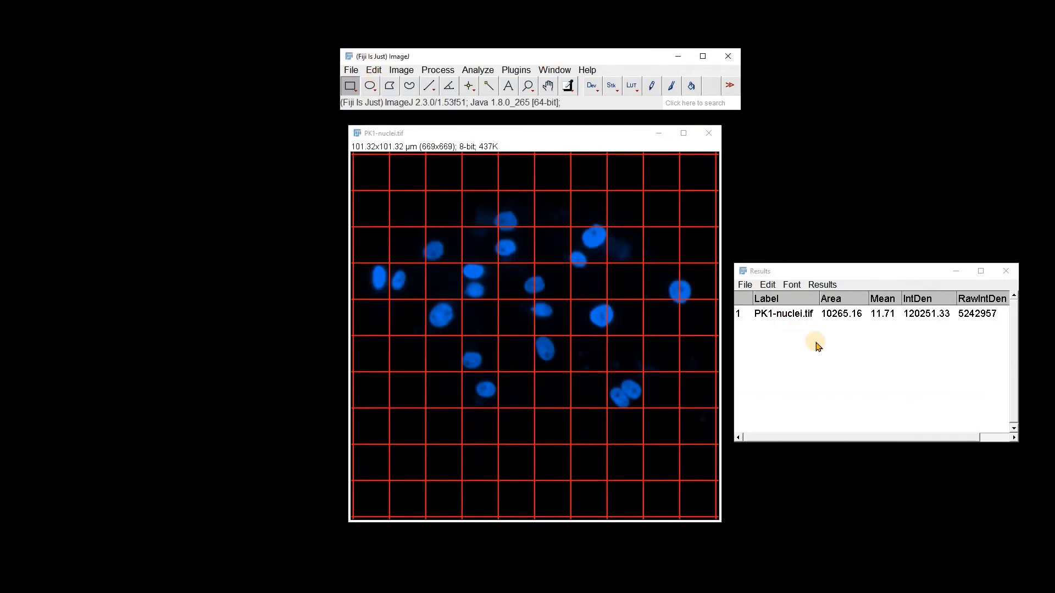
Measure the image with the grid overlay shown, hide the overlay, and measure it again.
{"action": "key", "text": "ctrl+m"}
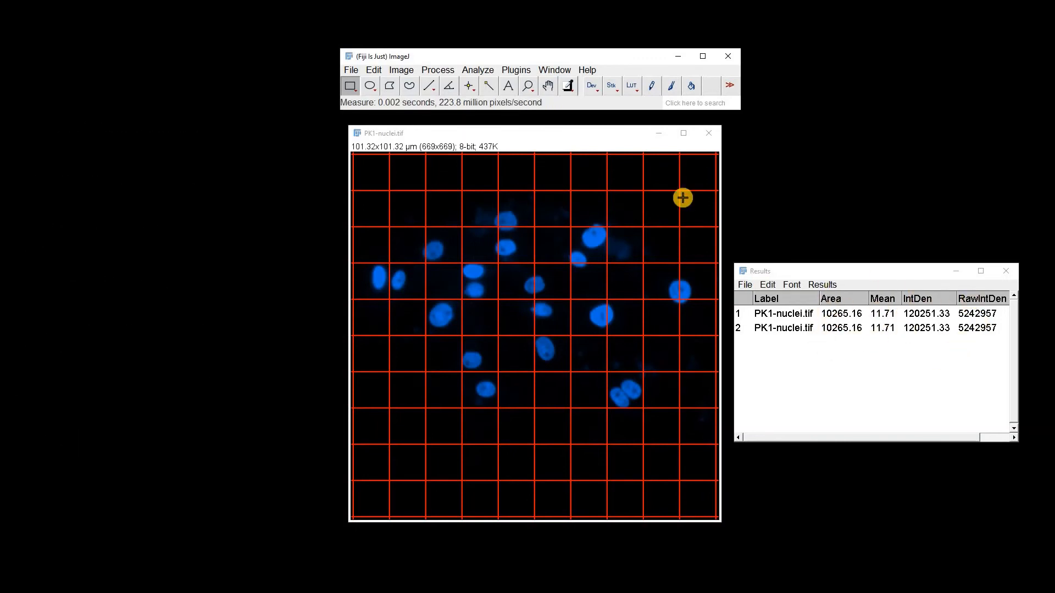
{"action": "left_click", "coordinate": [401, 69]}
{"action": "mouse_move", "coordinate": [440, 309]}
{"action": "left_click", "coordinate": [557, 408]}
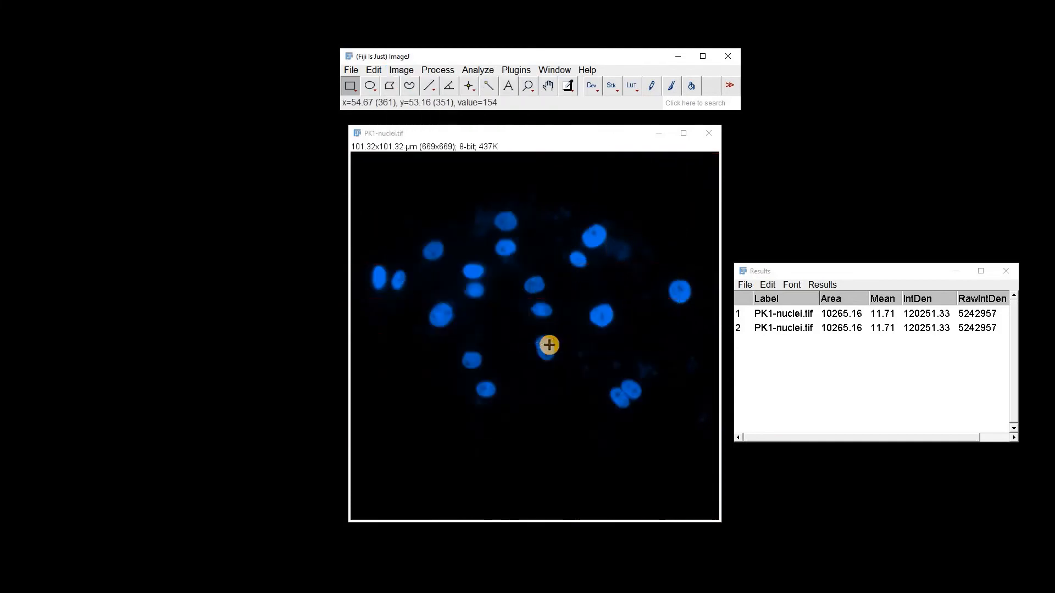
{"action": "key", "text": "ctrl+m"}
Show the grid overlay again and flatten the image into an RGB copy with the overlay.
{"action": "left_click", "coordinate": [401, 70]}
{"action": "left_click", "coordinate": [540, 357]}
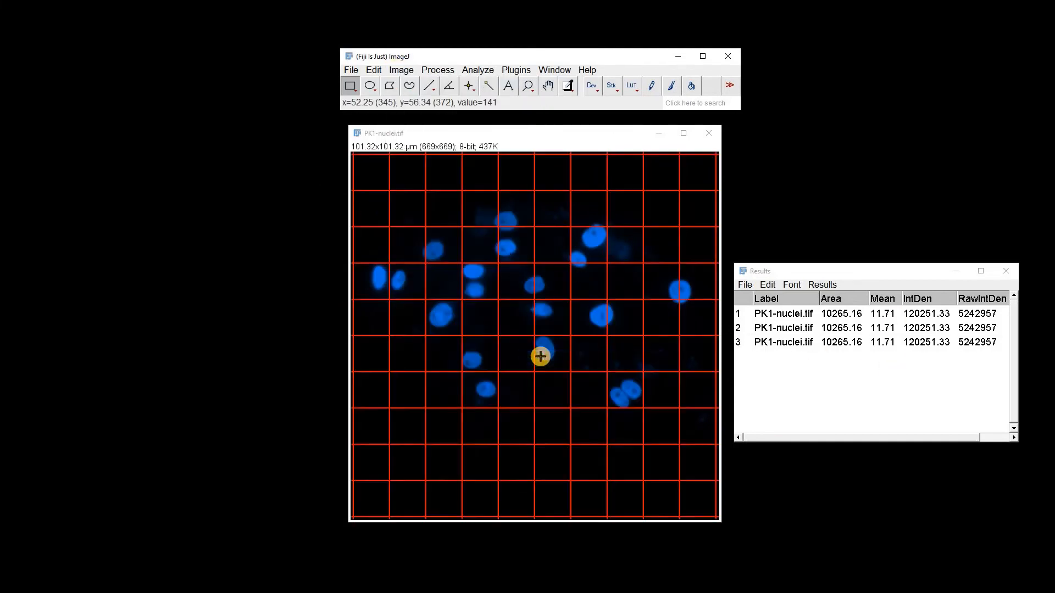
{"action": "left_click", "coordinate": [401, 69]}
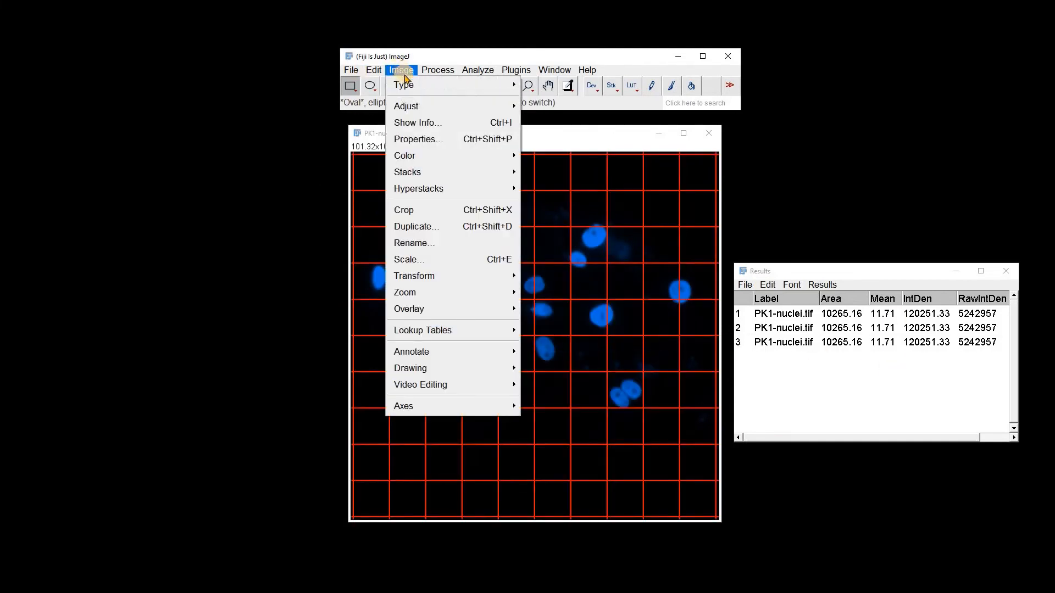
{"action": "mouse_move", "coordinate": [440, 308]}
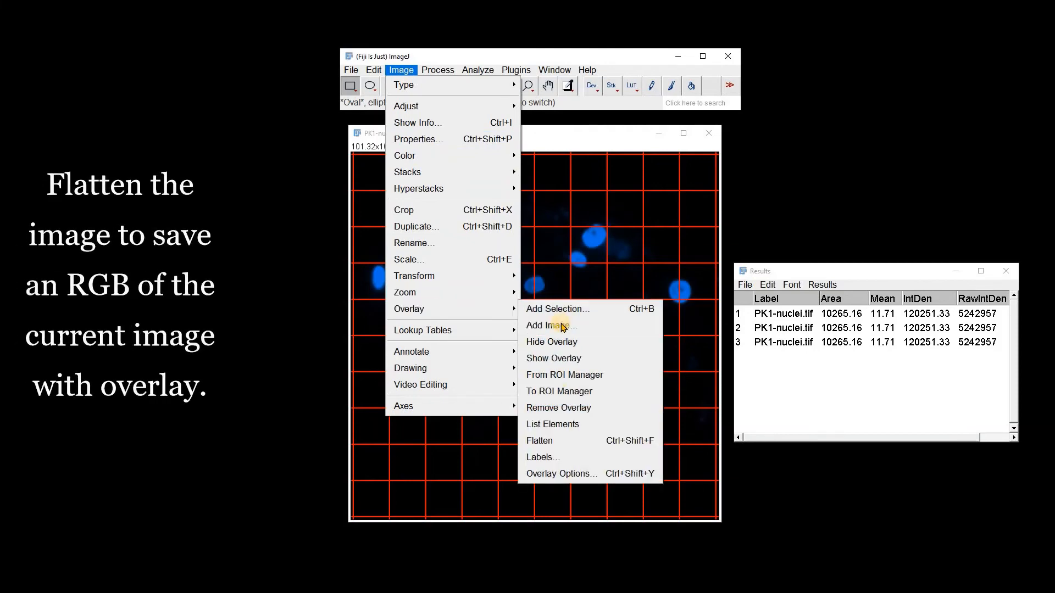
{"action": "left_click", "coordinate": [539, 443]}
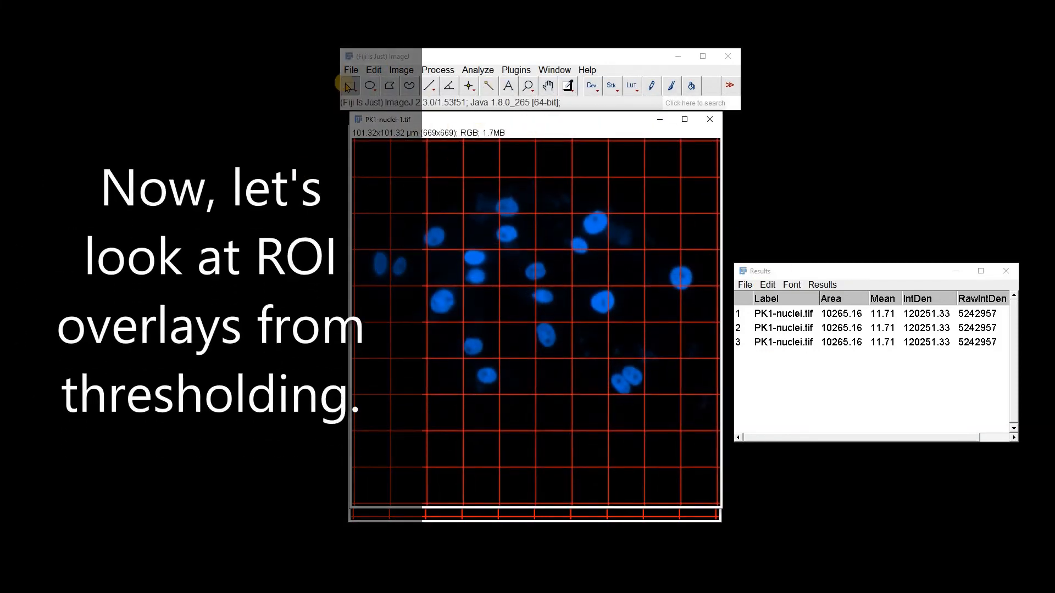
Threshold the original nuclei image using the automatic Otsu setting.
{"action": "left_click", "coordinate": [347, 70]}
{"action": "left_click", "coordinate": [363, 219]}
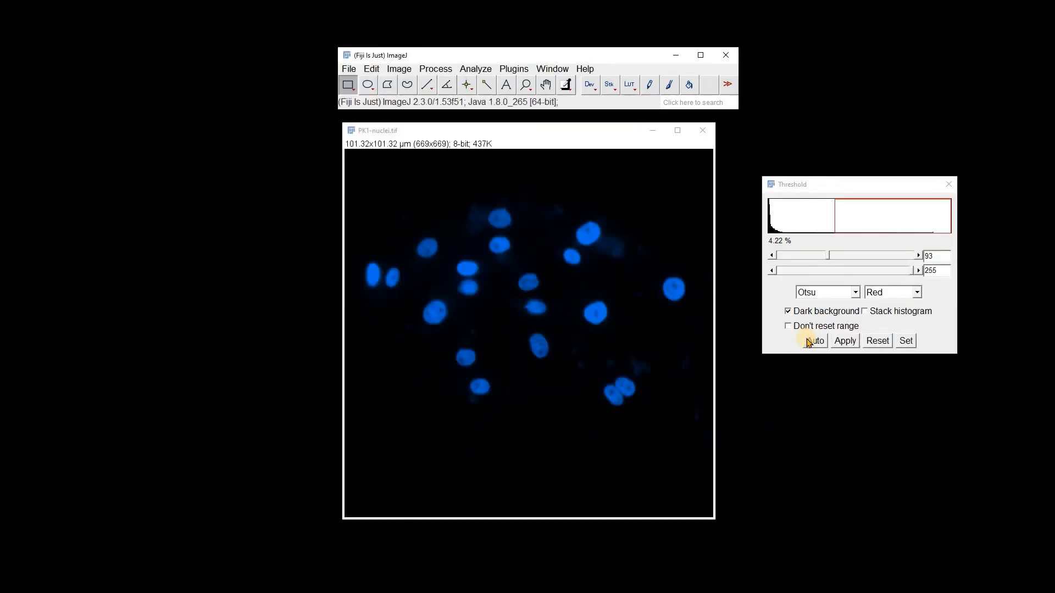
{"action": "left_click", "coordinate": [809, 342]}
Run Analyze Particles showing Count Masks without in situ show, then close the mask window.
{"action": "left_click", "coordinate": [476, 69]}
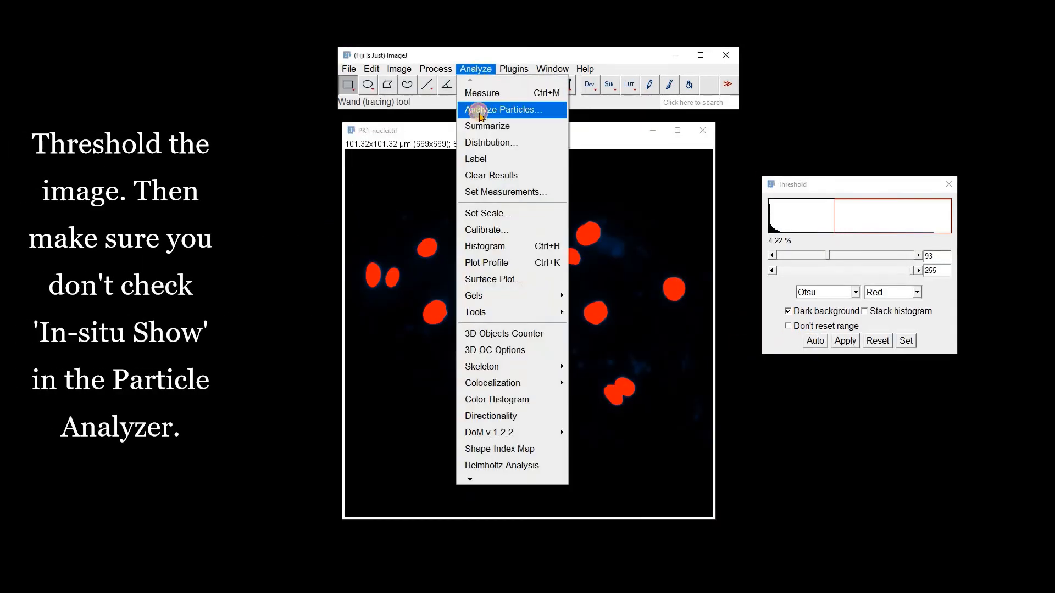
{"action": "left_click", "coordinate": [480, 109]}
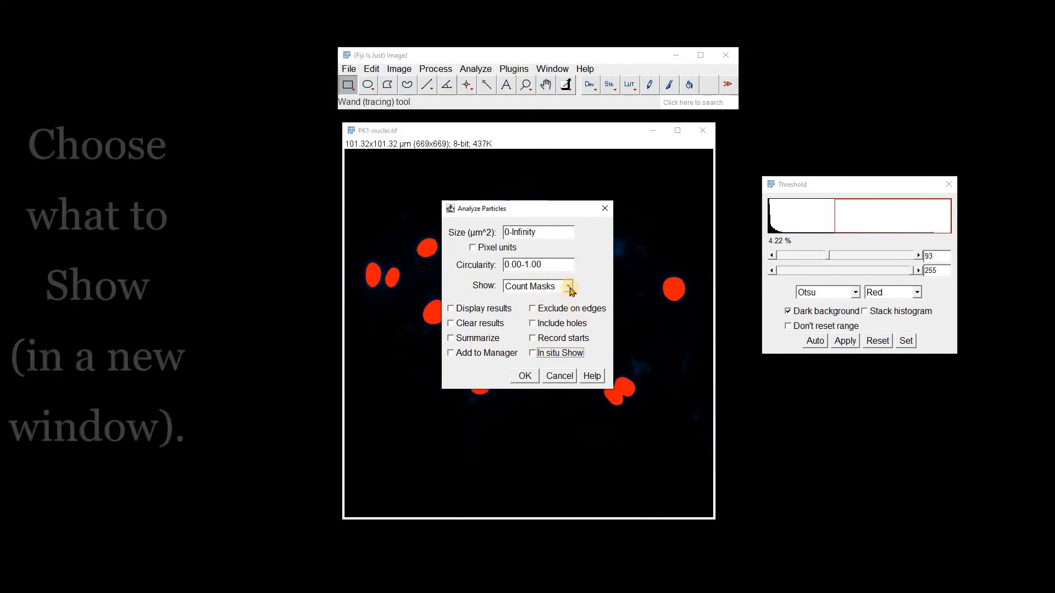
{"action": "left_click", "coordinate": [520, 374]}
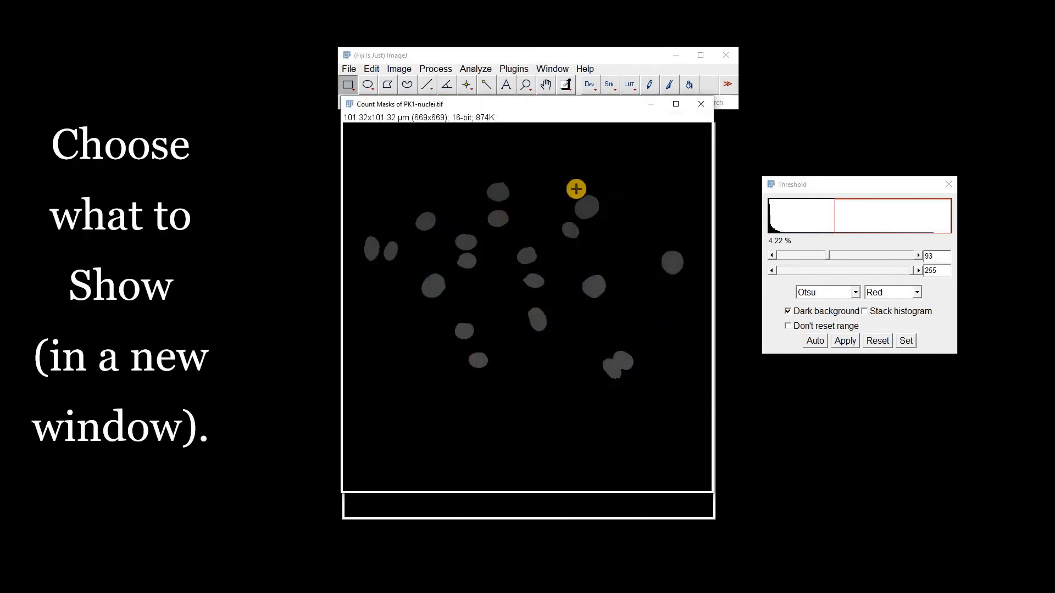
{"action": "left_click_drag", "start_coordinate": [506, 104], "coordinate": [569, 120]}
{"action": "left_click", "coordinate": [776, 129]}
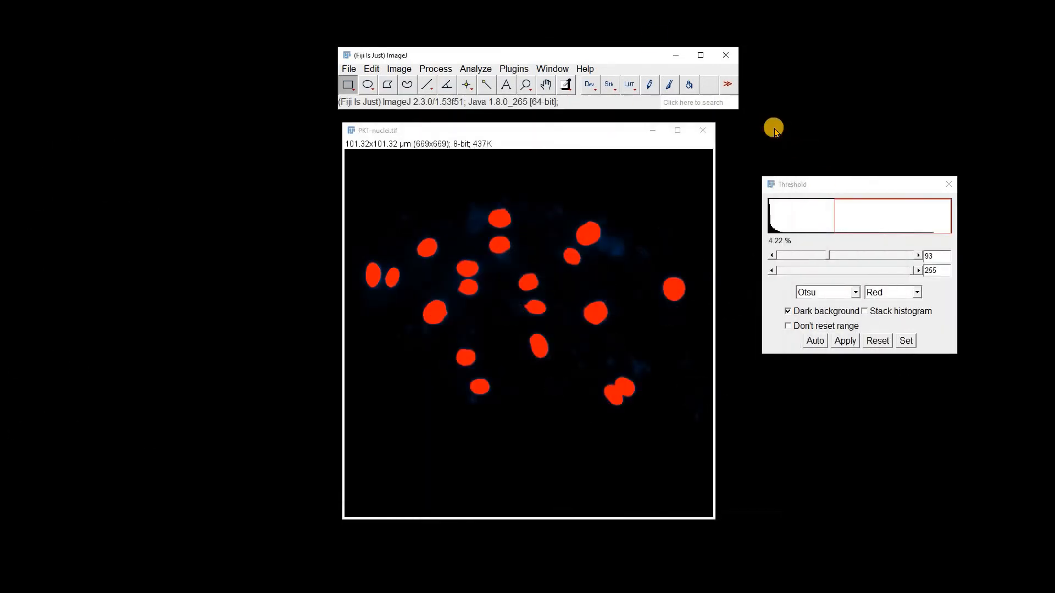
Run Analyze Particles again with Show set to Overlay.
{"action": "left_click", "coordinate": [475, 68]}
{"action": "left_click", "coordinate": [492, 108]}
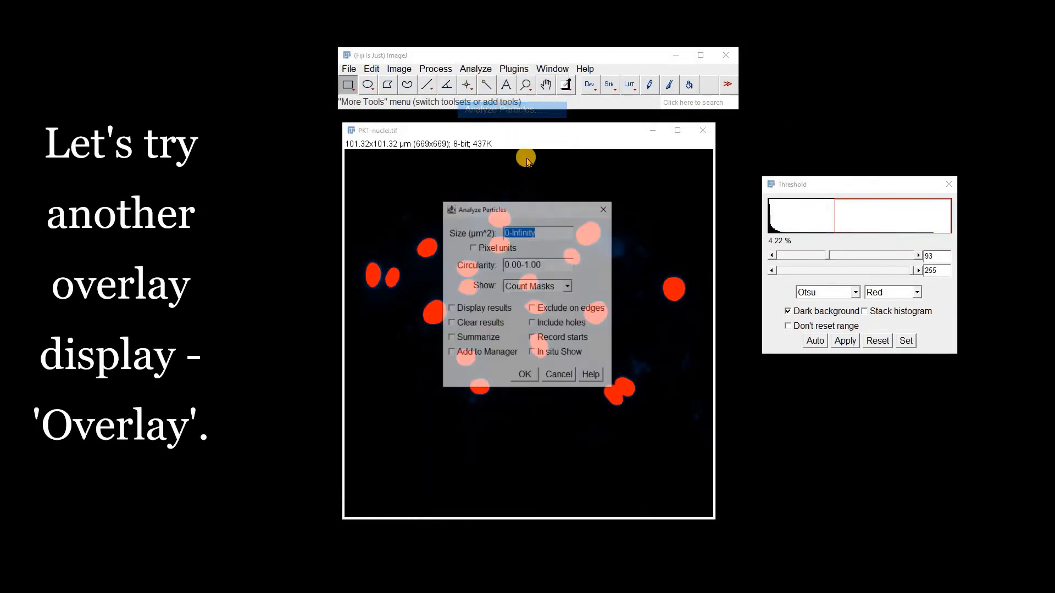
{"action": "left_click", "coordinate": [568, 289]}
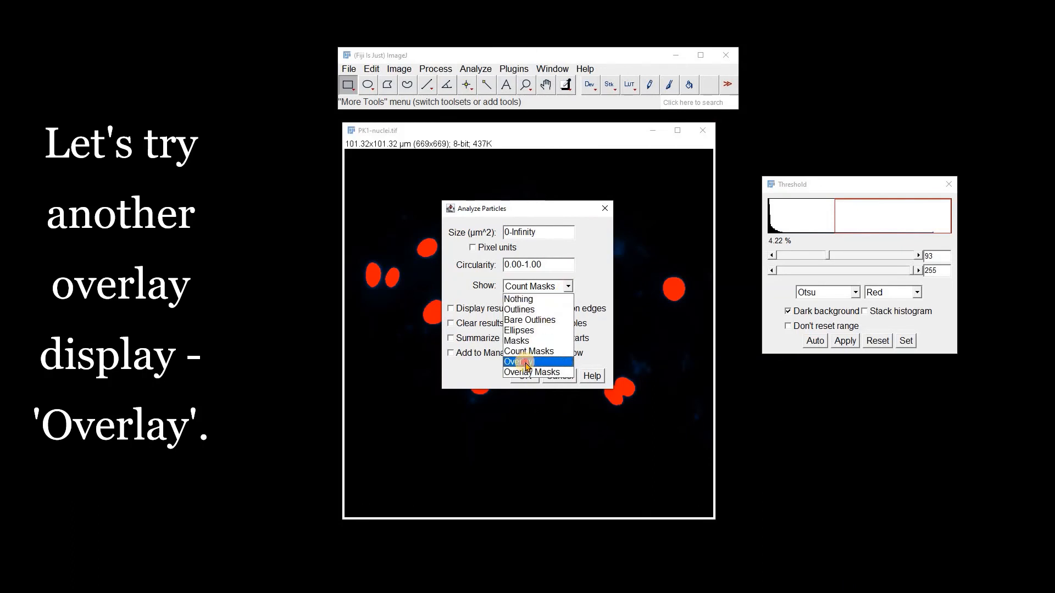
{"action": "left_click", "coordinate": [527, 363]}
{"action": "left_click", "coordinate": [523, 374]}
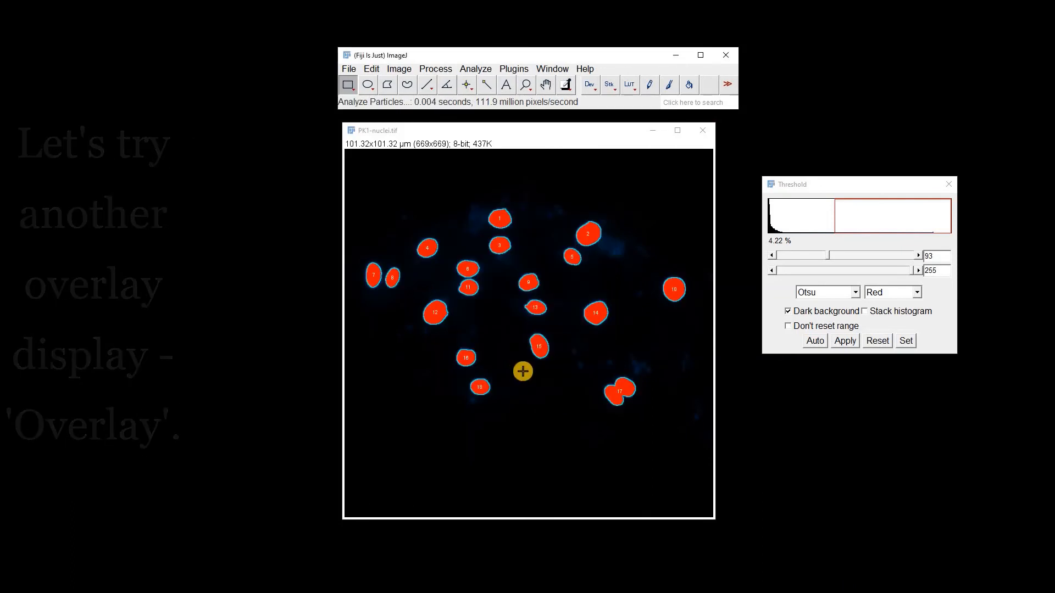
Add two outlined nuclei to the ROI Manager from their overlay selections.
{"action": "left_click", "coordinate": [500, 249]}
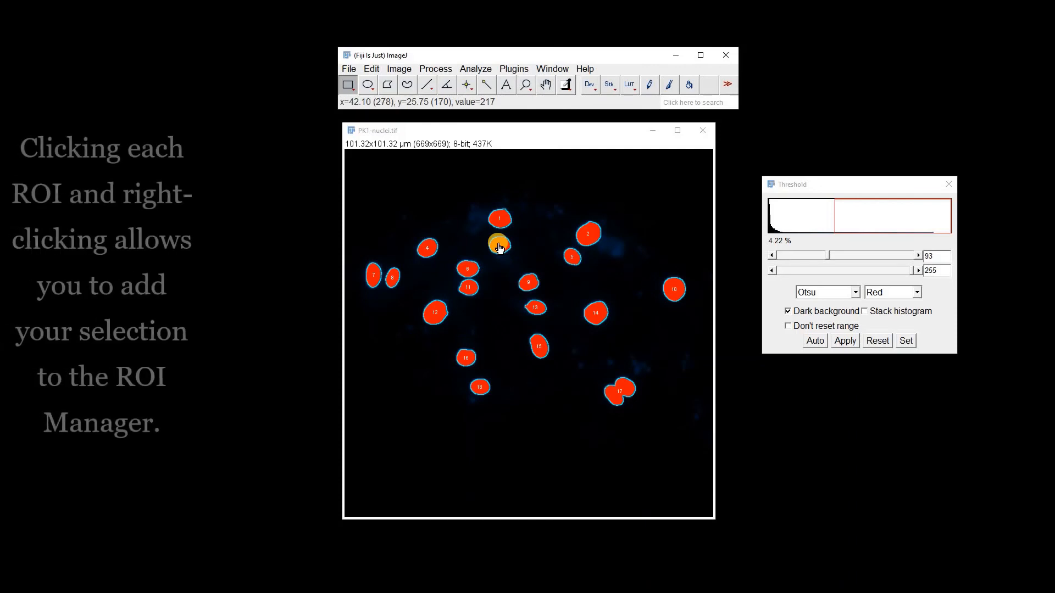
{"action": "right_click", "coordinate": [499, 248]}
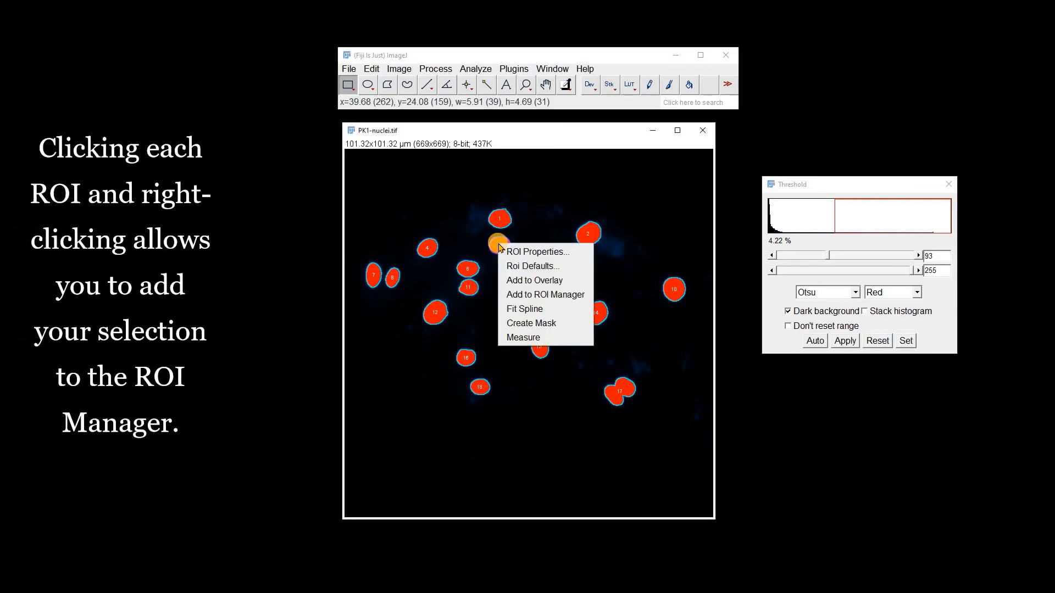
{"action": "left_click", "coordinate": [548, 297]}
{"action": "left_click_drag", "start_coordinate": [483, 212], "coordinate": [765, 158]}
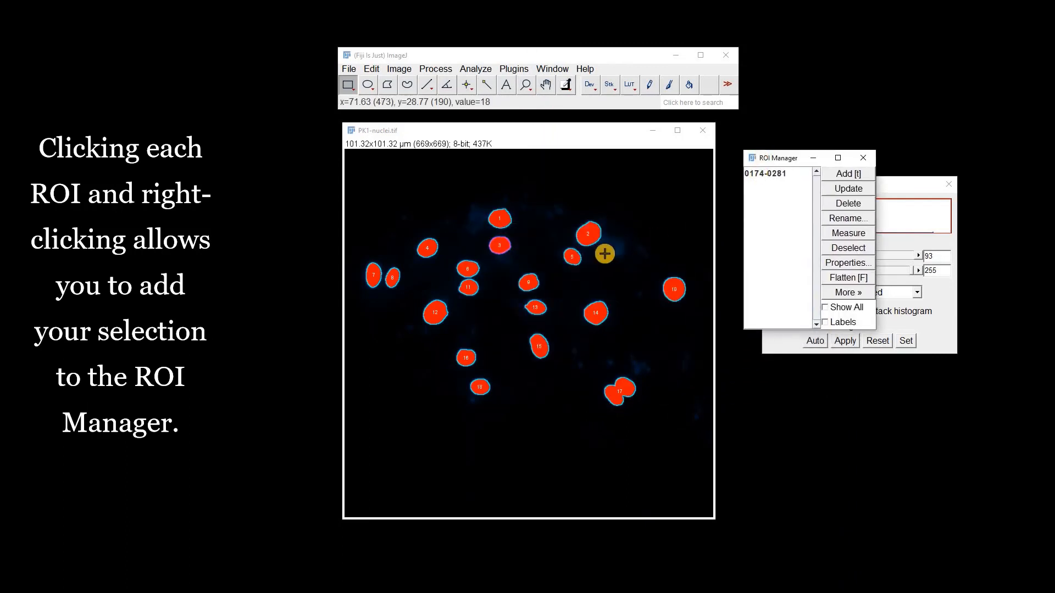
{"action": "right_click", "coordinate": [589, 238]}
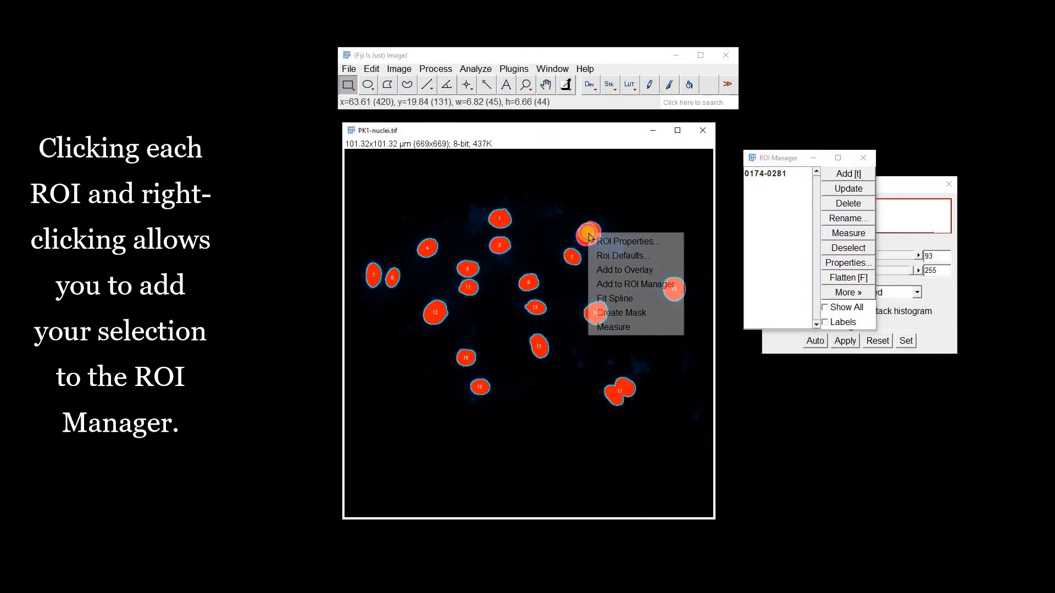
{"action": "left_click", "coordinate": [620, 283]}
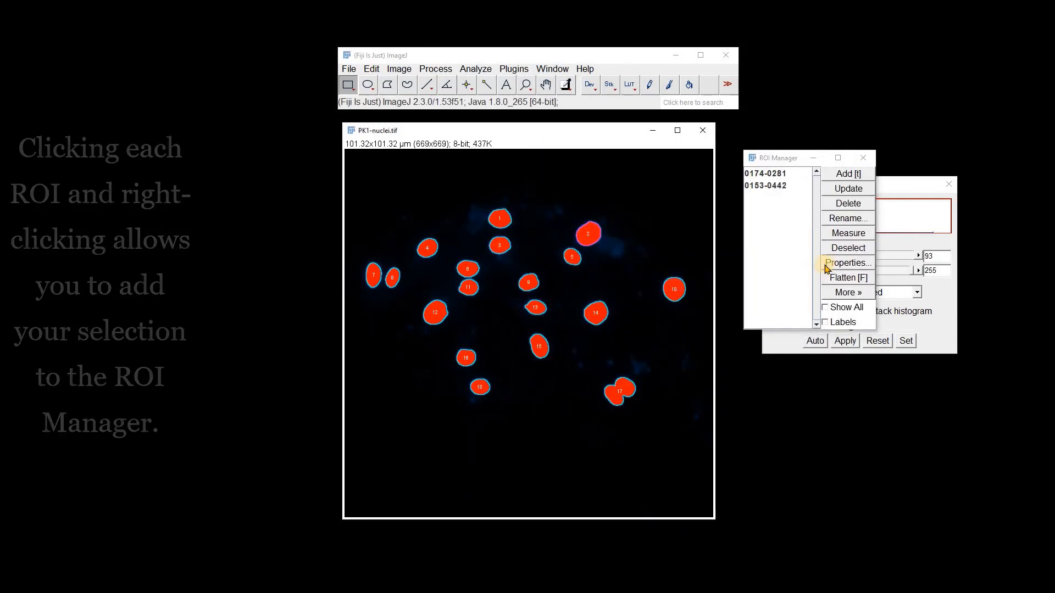
Remove the particle overlay from the nuclei image.
{"action": "left_click", "coordinate": [399, 69]}
{"action": "mouse_move", "coordinate": [501, 307]}
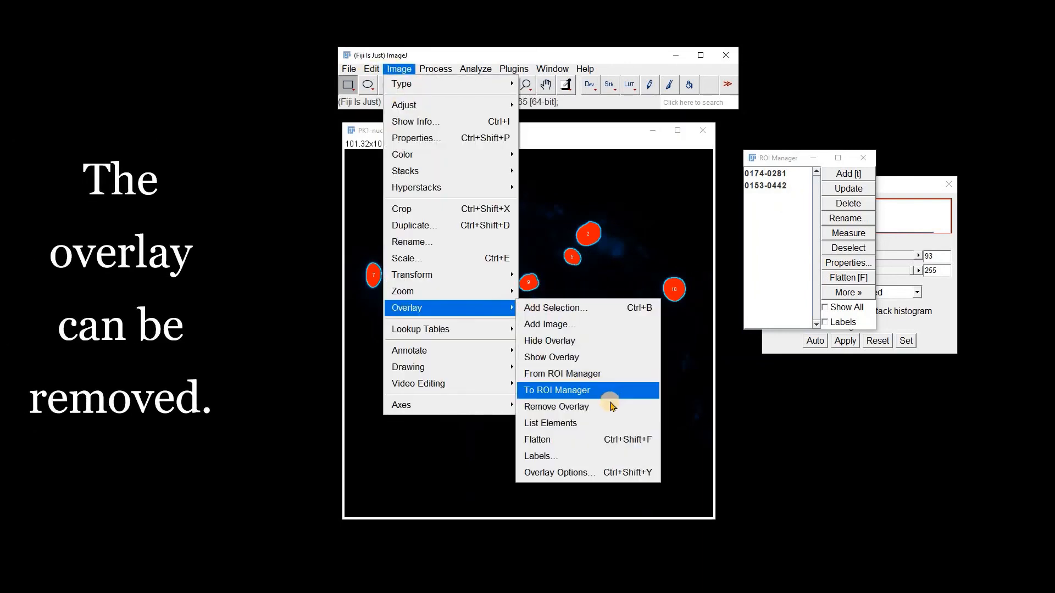
{"action": "left_click", "coordinate": [603, 405]}
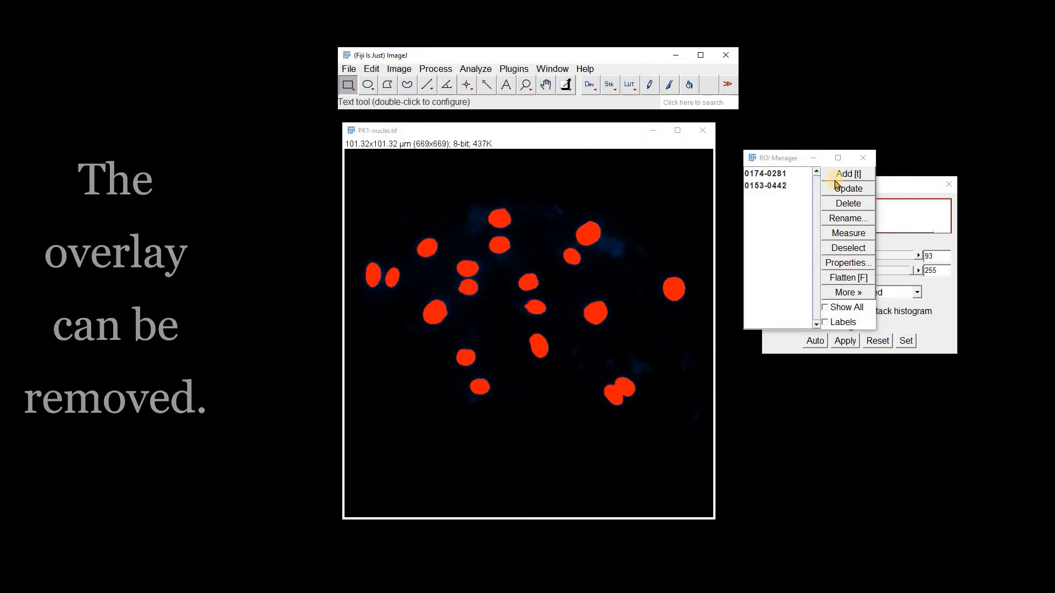
With the second ROI selected, run Analyze Particles showing Overlay Masks.
{"action": "left_click", "coordinate": [765, 186]}
{"action": "left_click", "coordinate": [474, 69]}
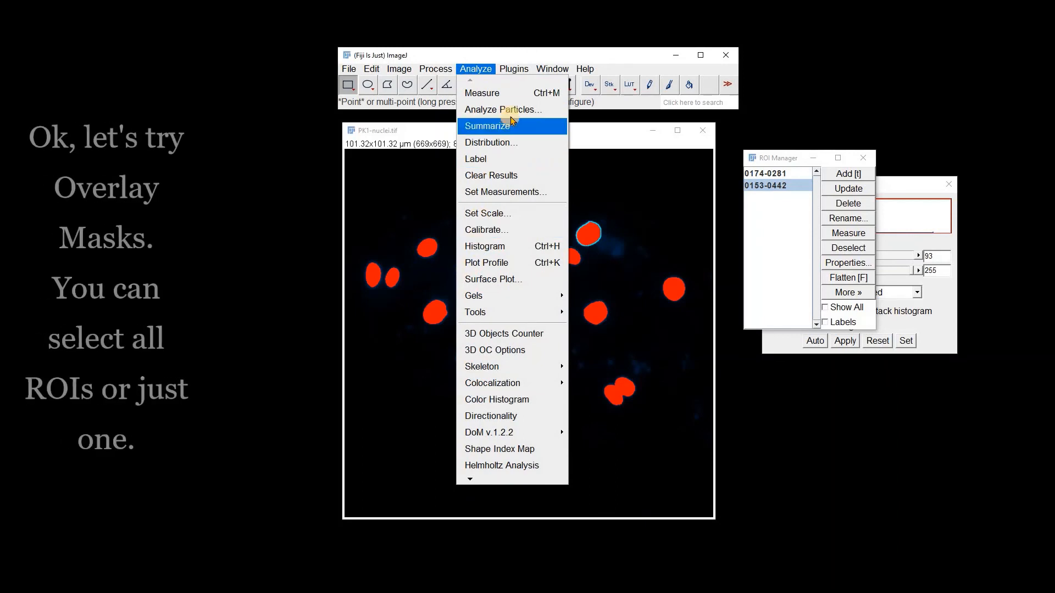
{"action": "left_click", "coordinate": [483, 110]}
{"action": "left_click", "coordinate": [569, 286]}
{"action": "scroll", "coordinate": [570, 294], "scroll_direction": "down", "scroll_amount": 1}
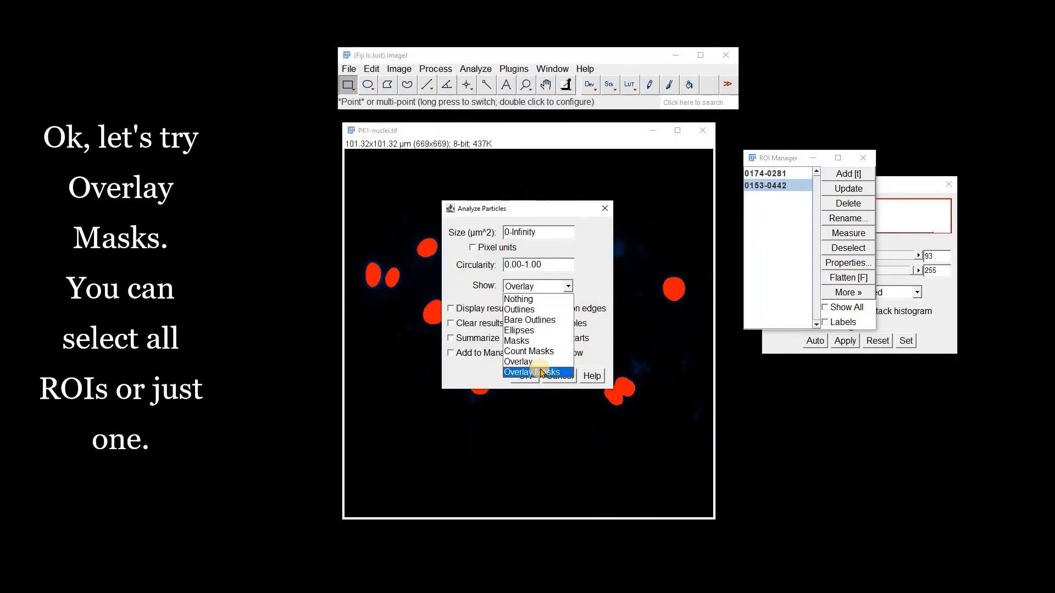
{"action": "left_click", "coordinate": [530, 358]}
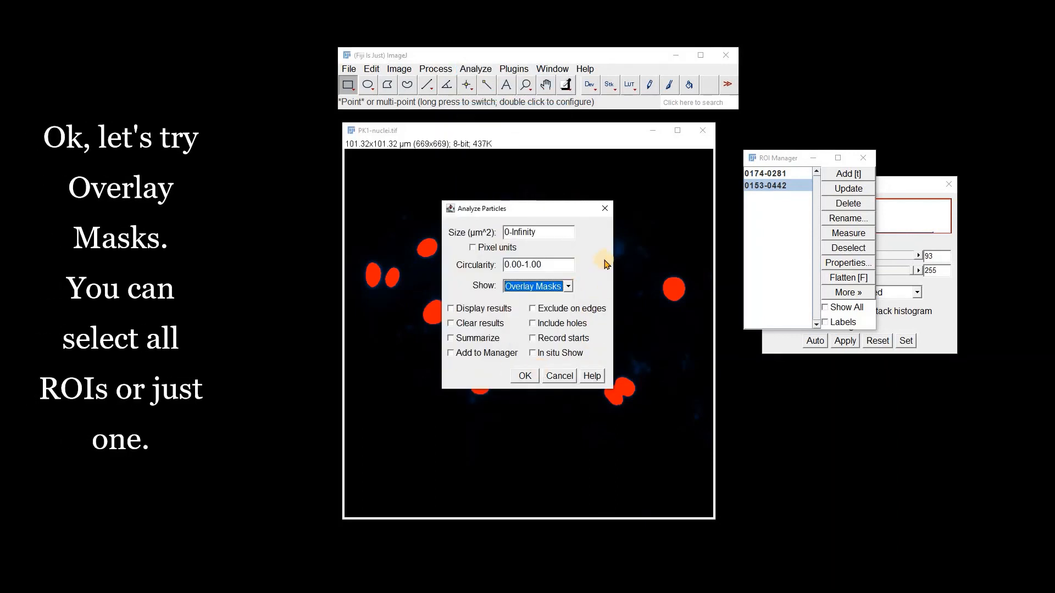
{"action": "left_click", "coordinate": [525, 377]}
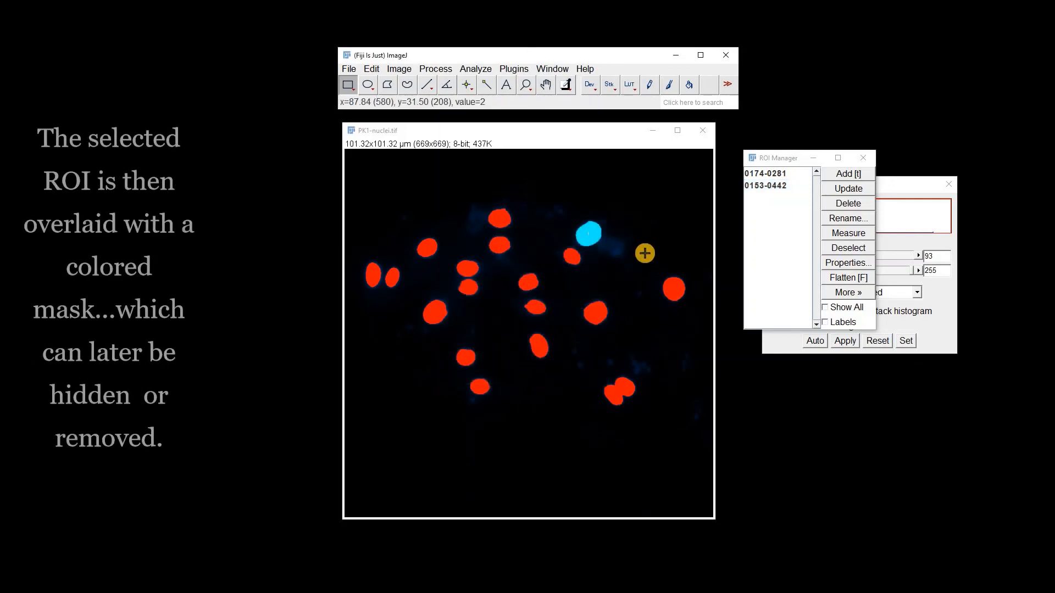
Reset the threshold on the nuclei image.
{"action": "left_click", "coordinate": [652, 229]}
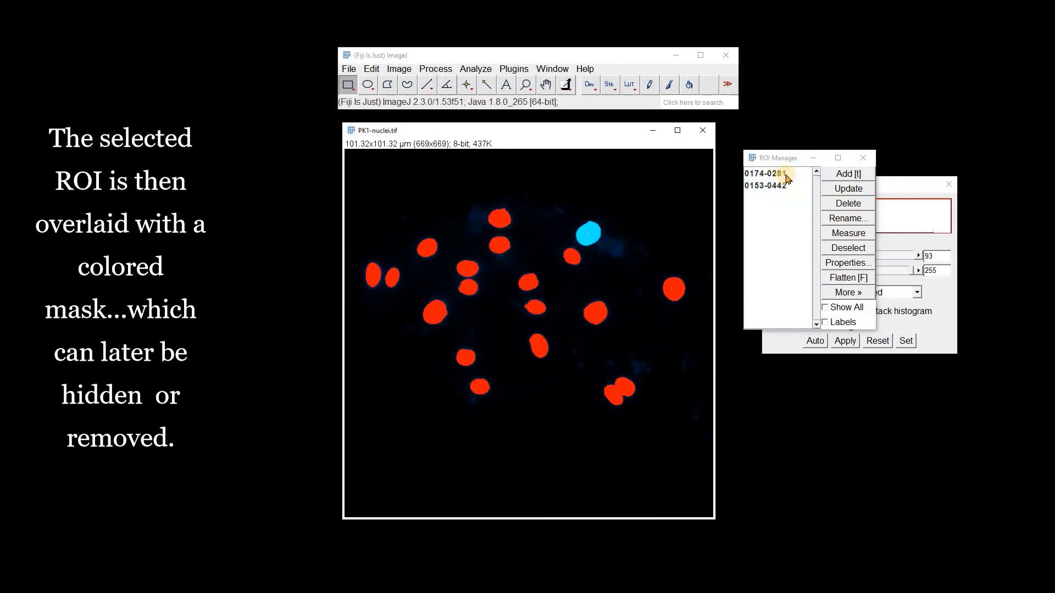
{"action": "left_click", "coordinate": [877, 341]}
{"action": "left_click", "coordinate": [878, 341]}
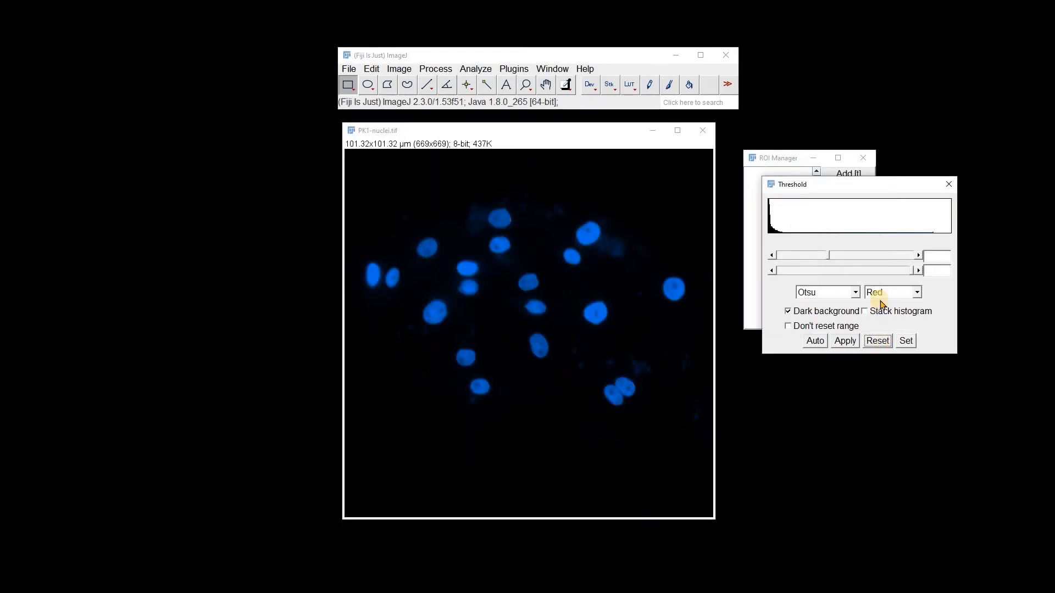